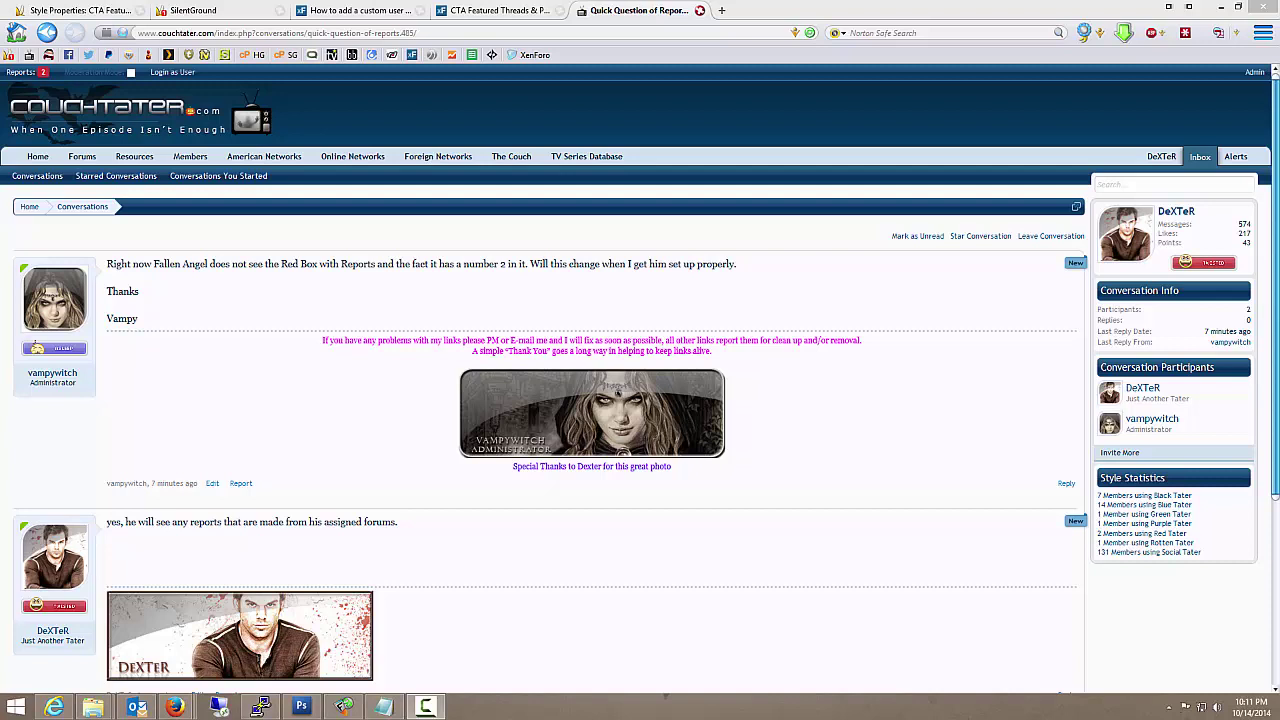
- Open the forum's admin control panel and log in with the saved account name and password
click(1255, 73)
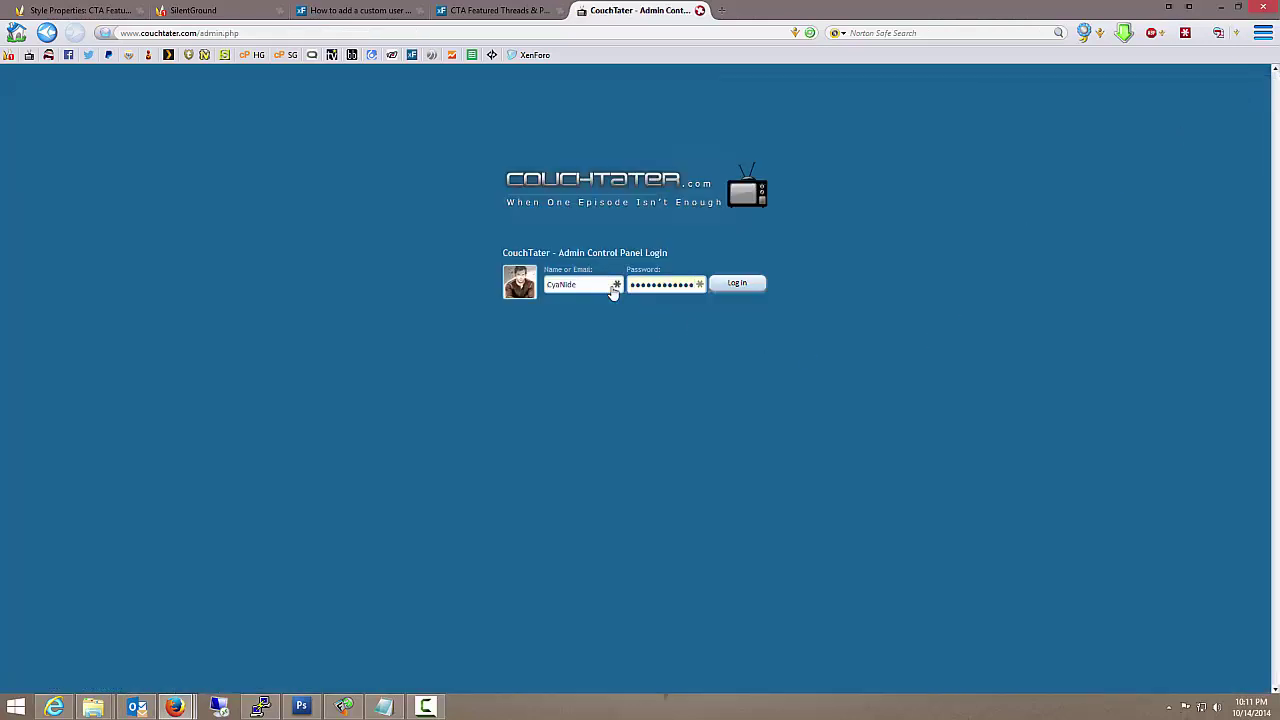
click(614, 286)
click(660, 369)
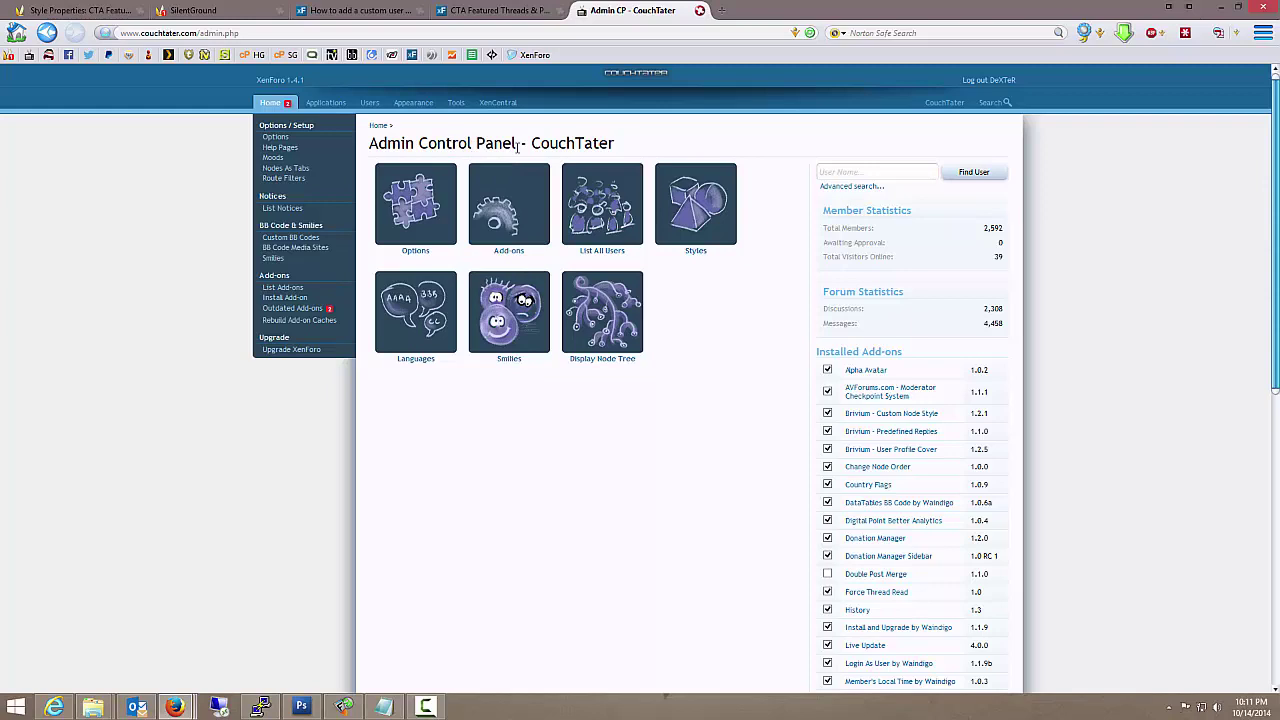
- Open the Moderating user group for editing
click(366, 104)
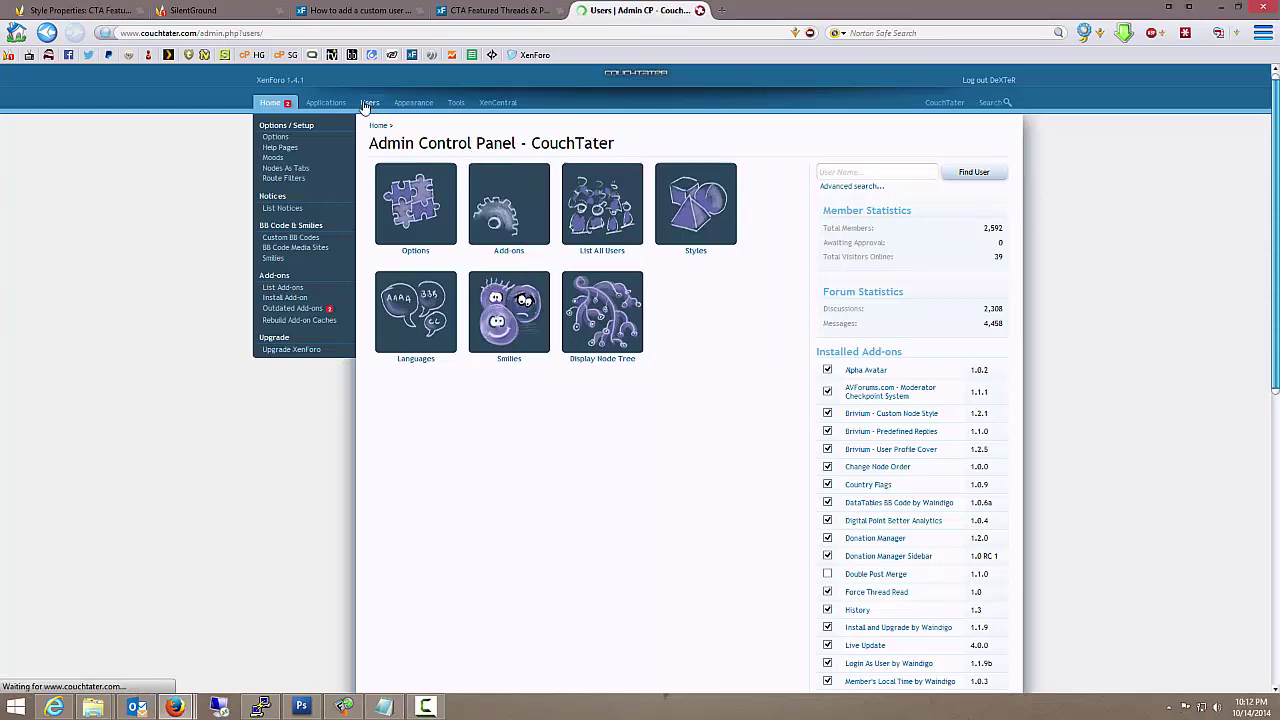
click(728, 221)
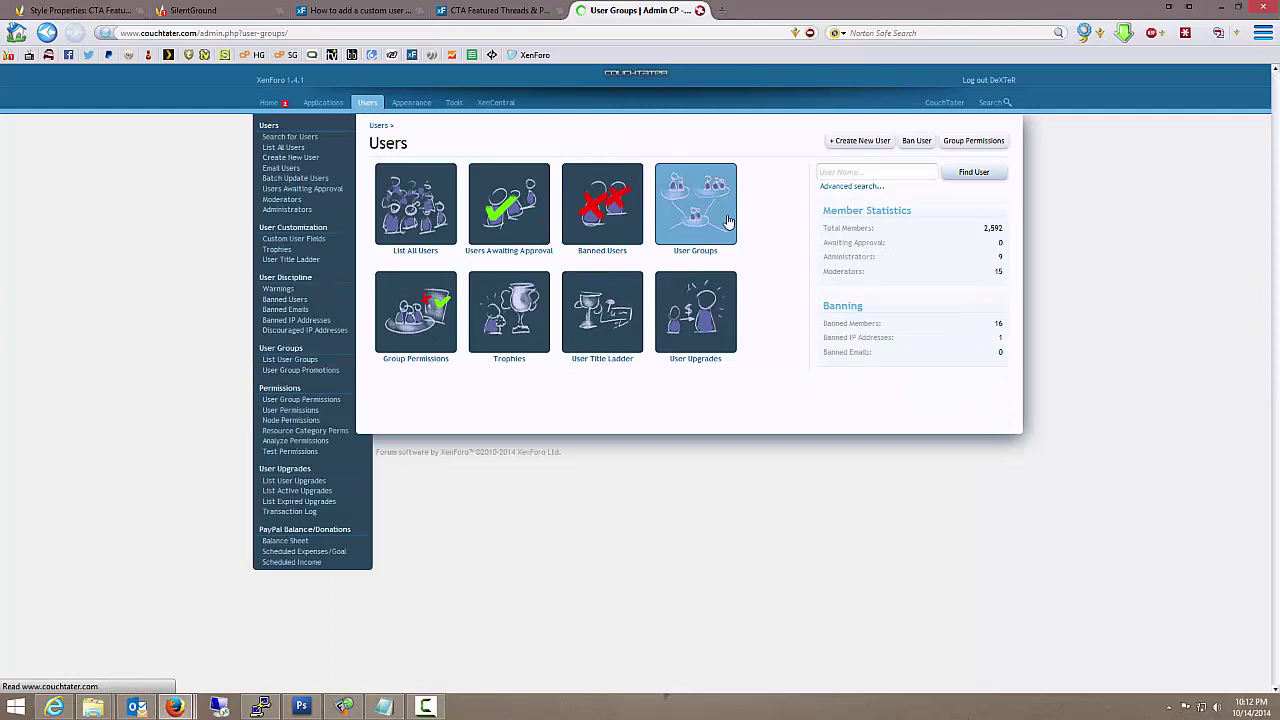
click(514, 279)
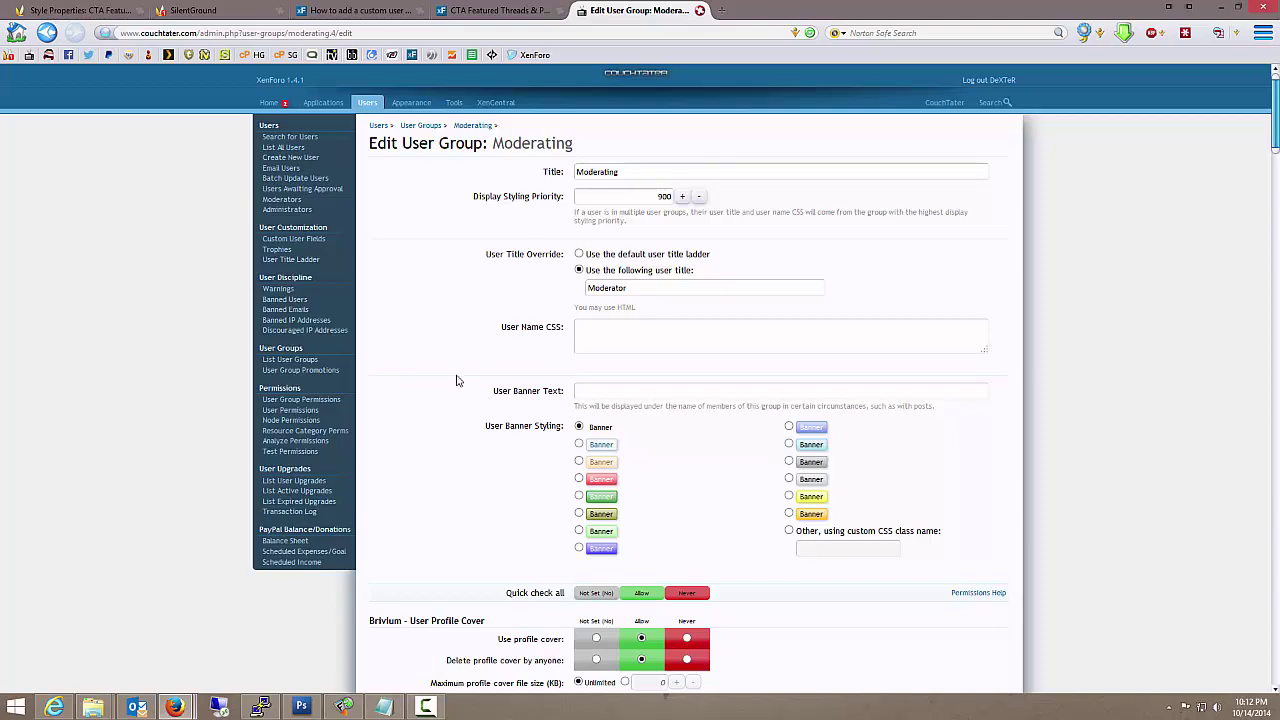
- Set the Moderating group's Can Use System permission in the invite system section to Allow
scroll(460, 427, down, 5)
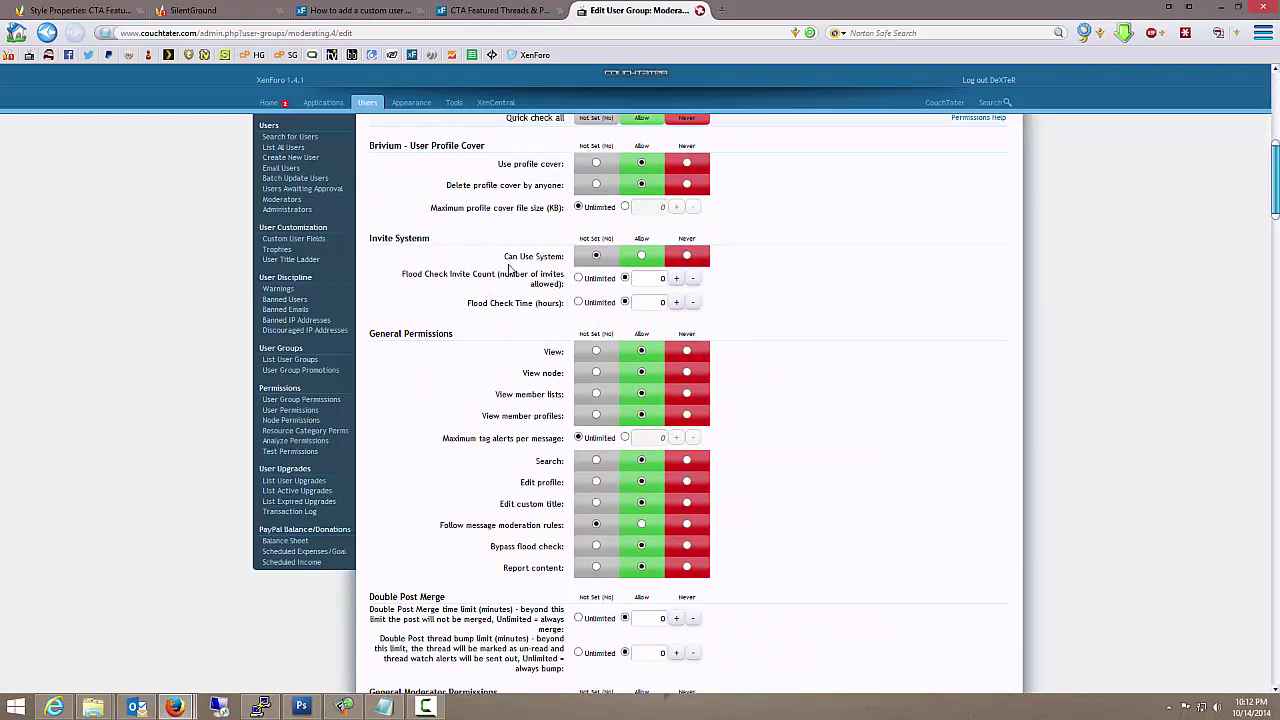
click(642, 257)
- Review the Moderating group's general, general moderator, forum and forum moderator permissions
scroll(773, 325, up, 3)
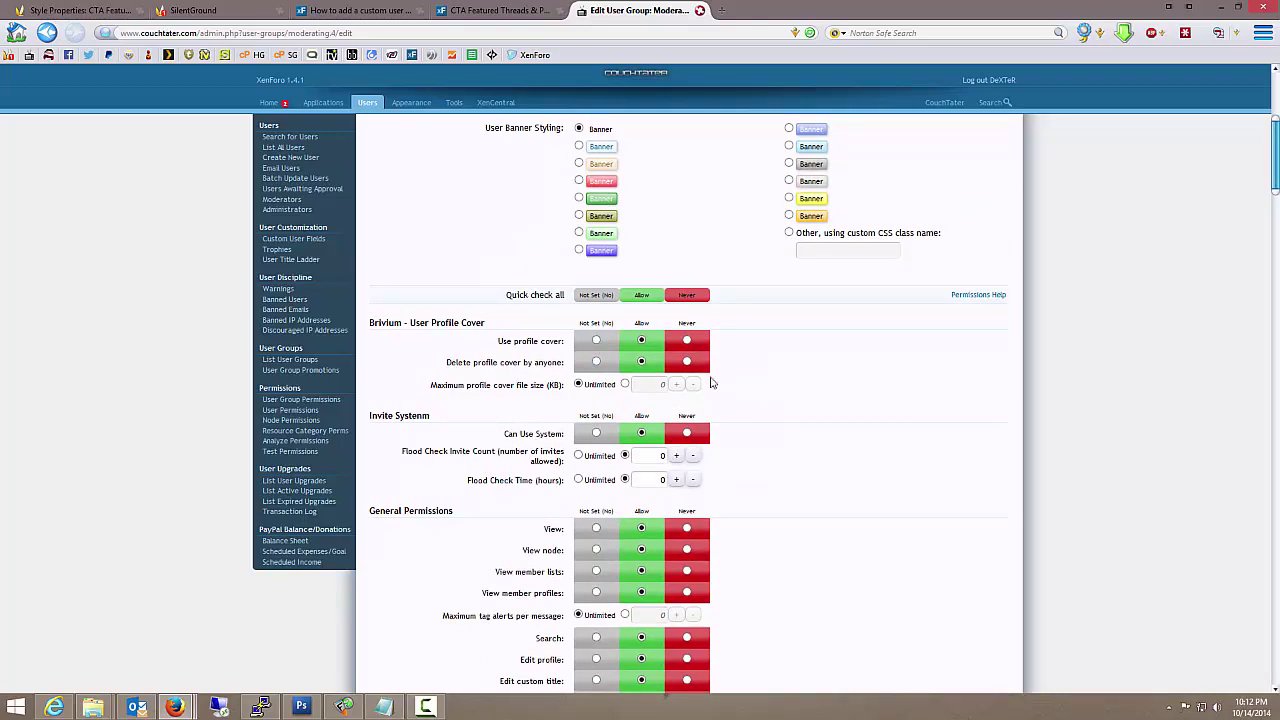
scroll(805, 364, down, 1)
scroll(805, 364, down, 4)
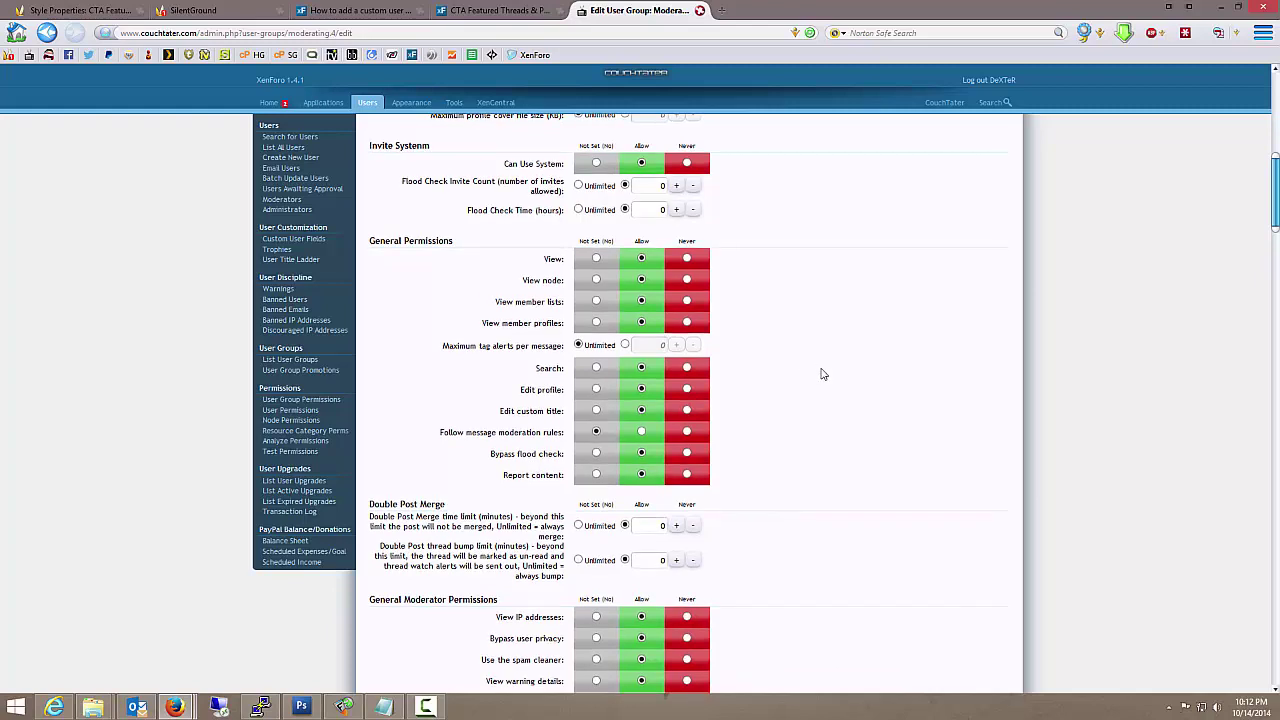
scroll(822, 373, down, 2)
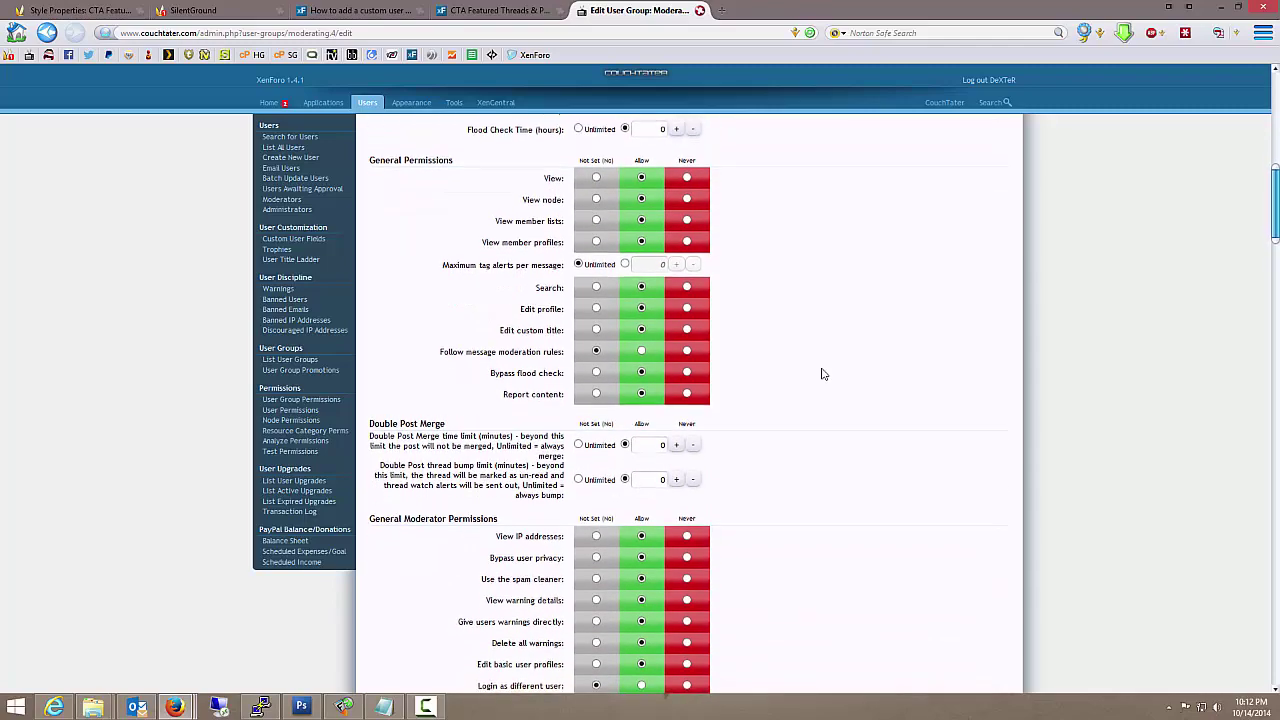
scroll(822, 374, down, 3)
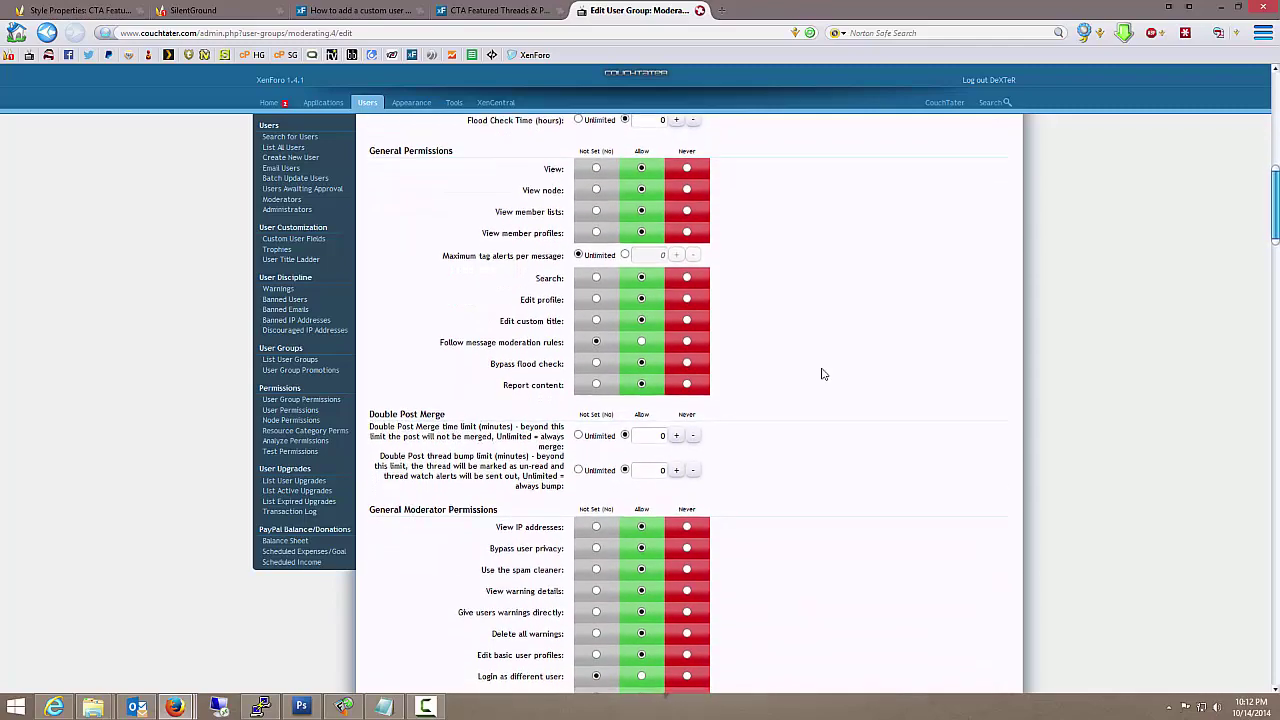
scroll(822, 374, down, 2)
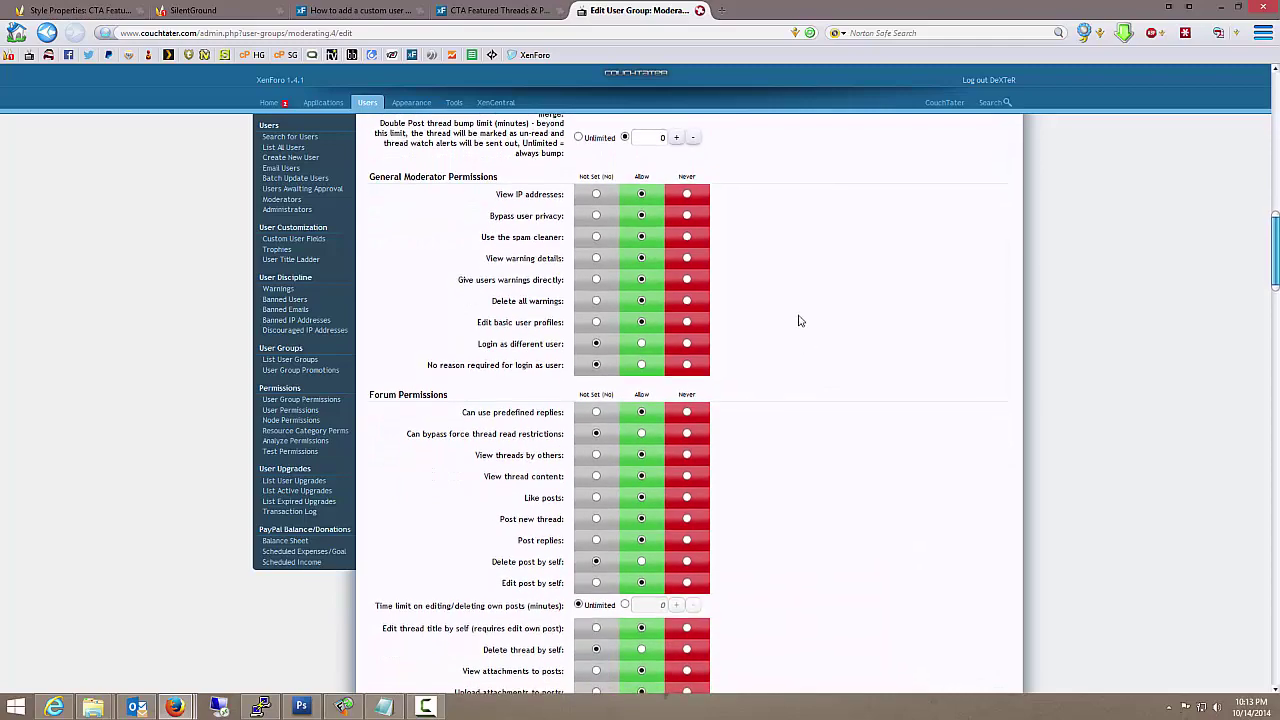
scroll(799, 321, down, 2)
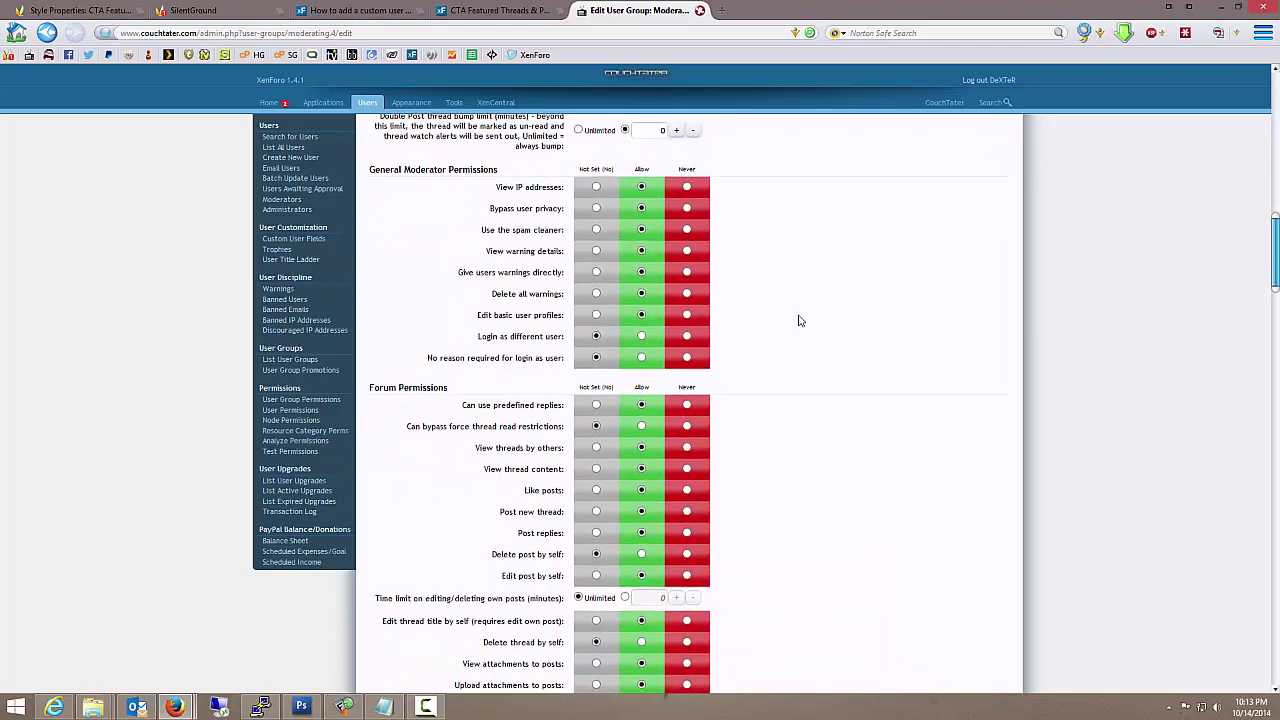
scroll(799, 321, down, 2)
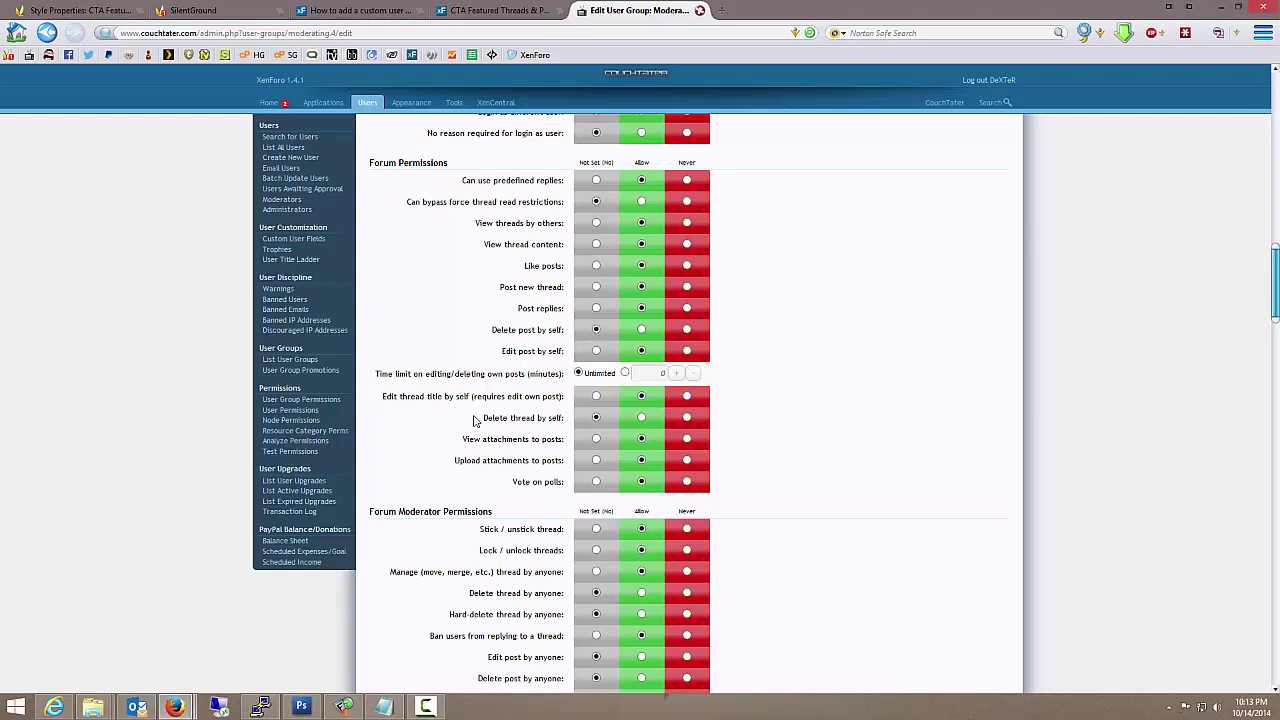
scroll(500, 400, down, 5)
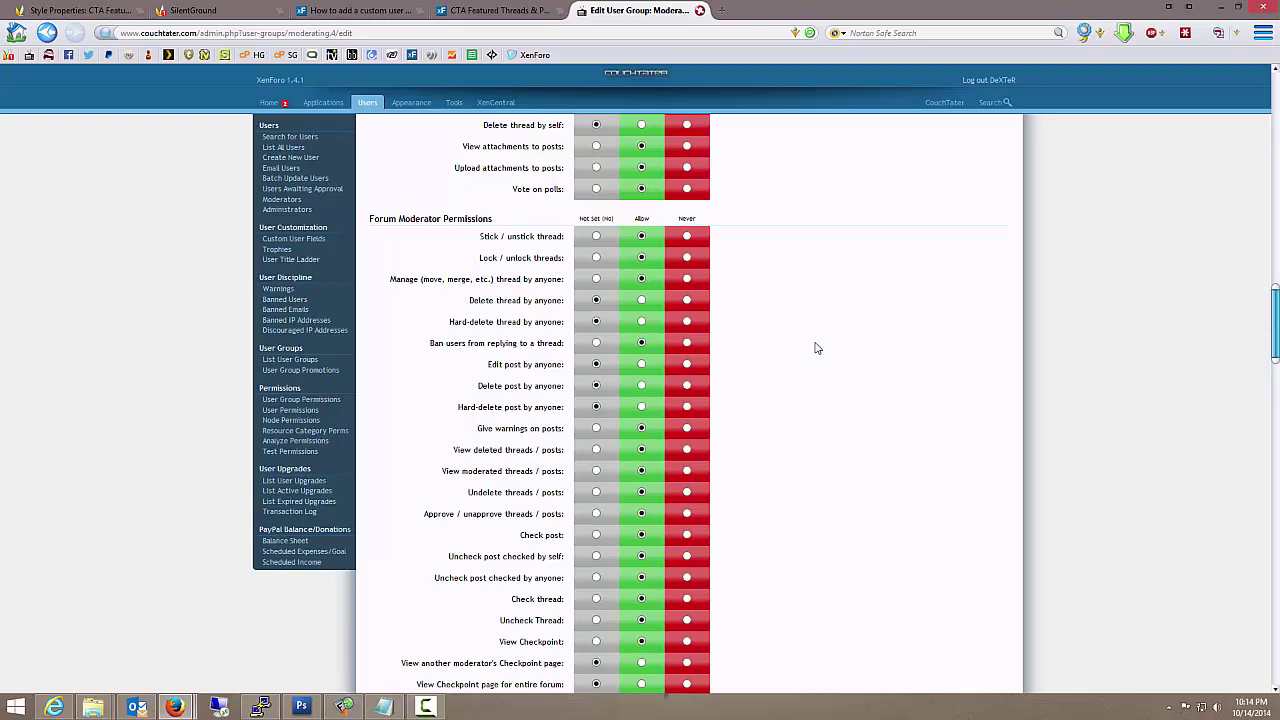
scroll(816, 348, down, 1)
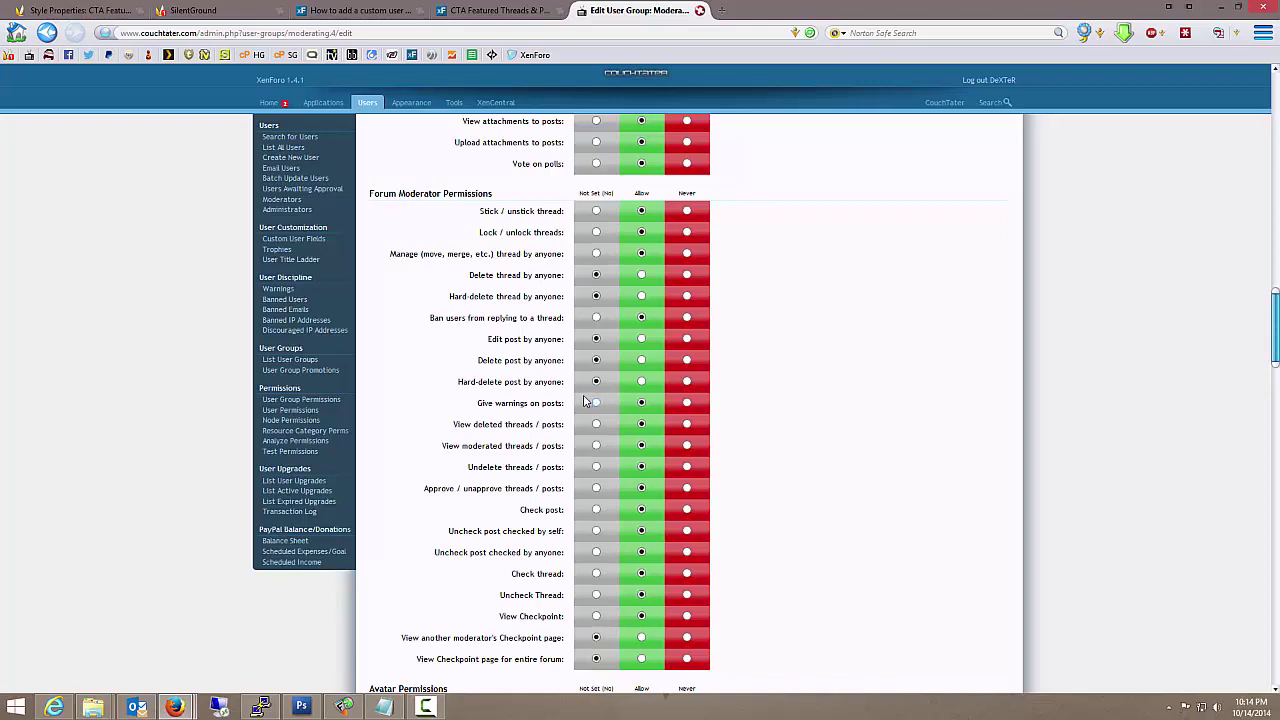
scroll(812, 378, up, 15)
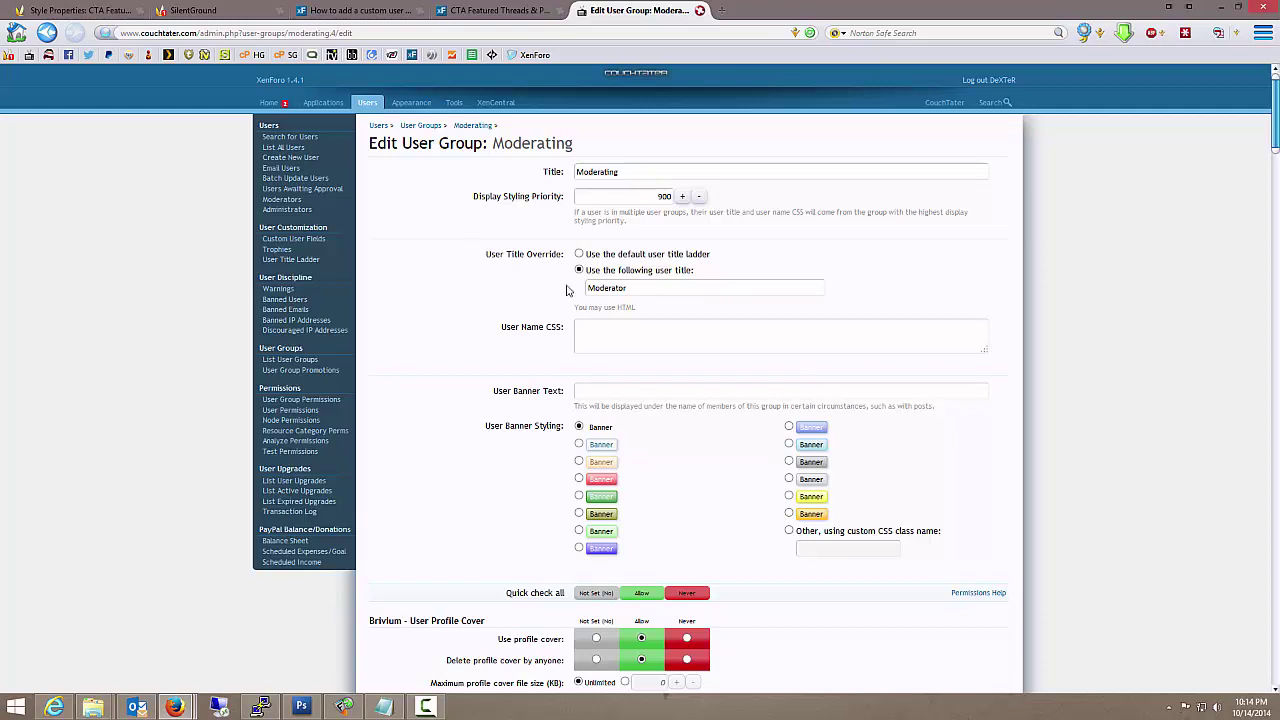
- Look through the list of super and content moderators, and open the forum node tree
click(368, 104)
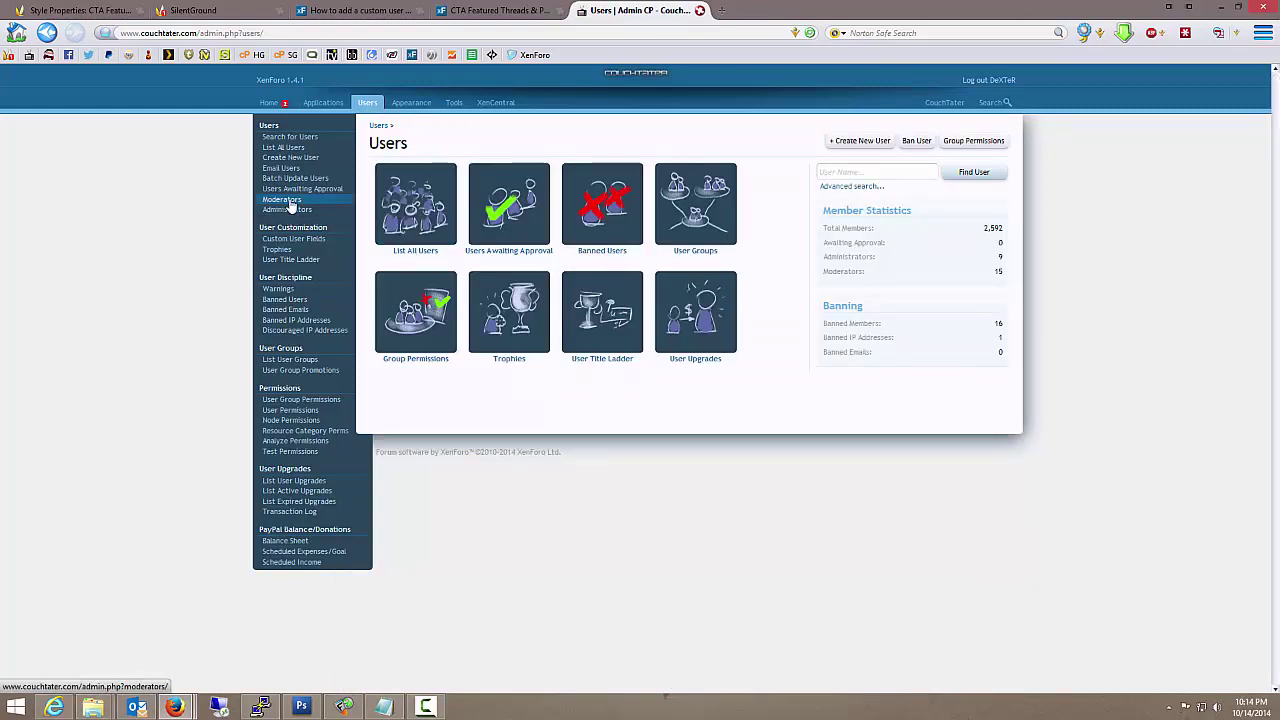
click(289, 202)
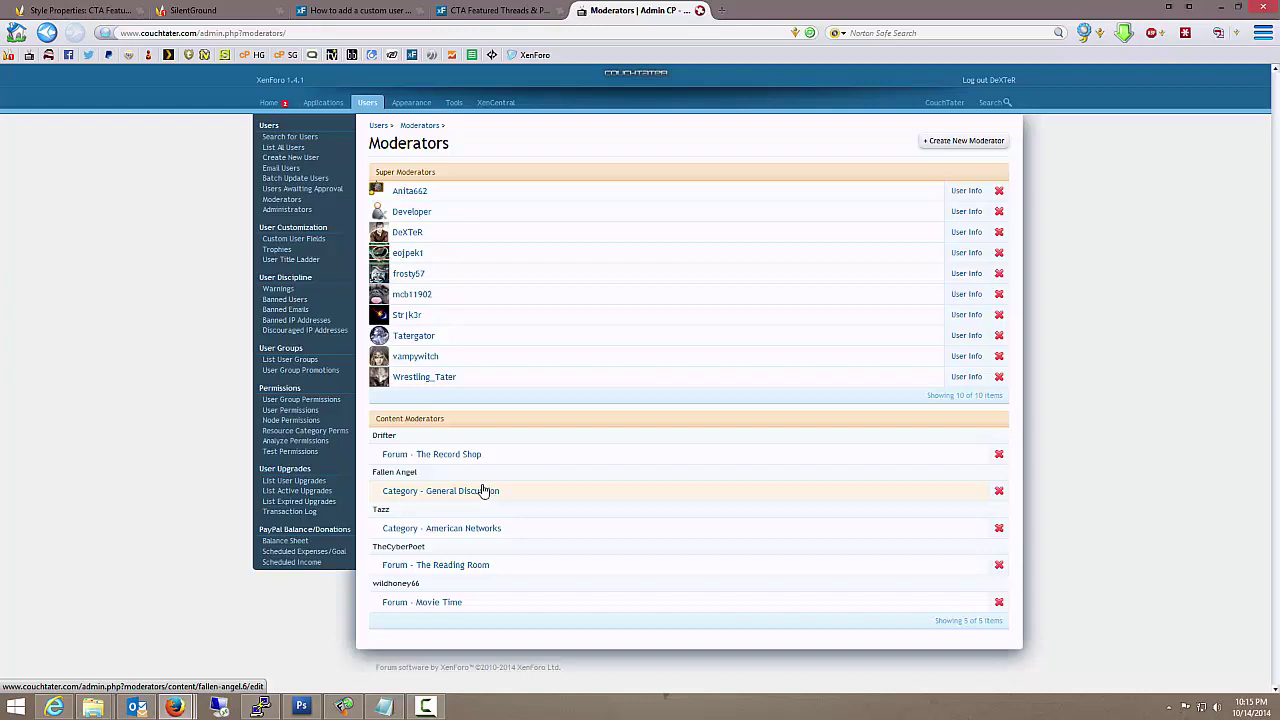
click(323, 104)
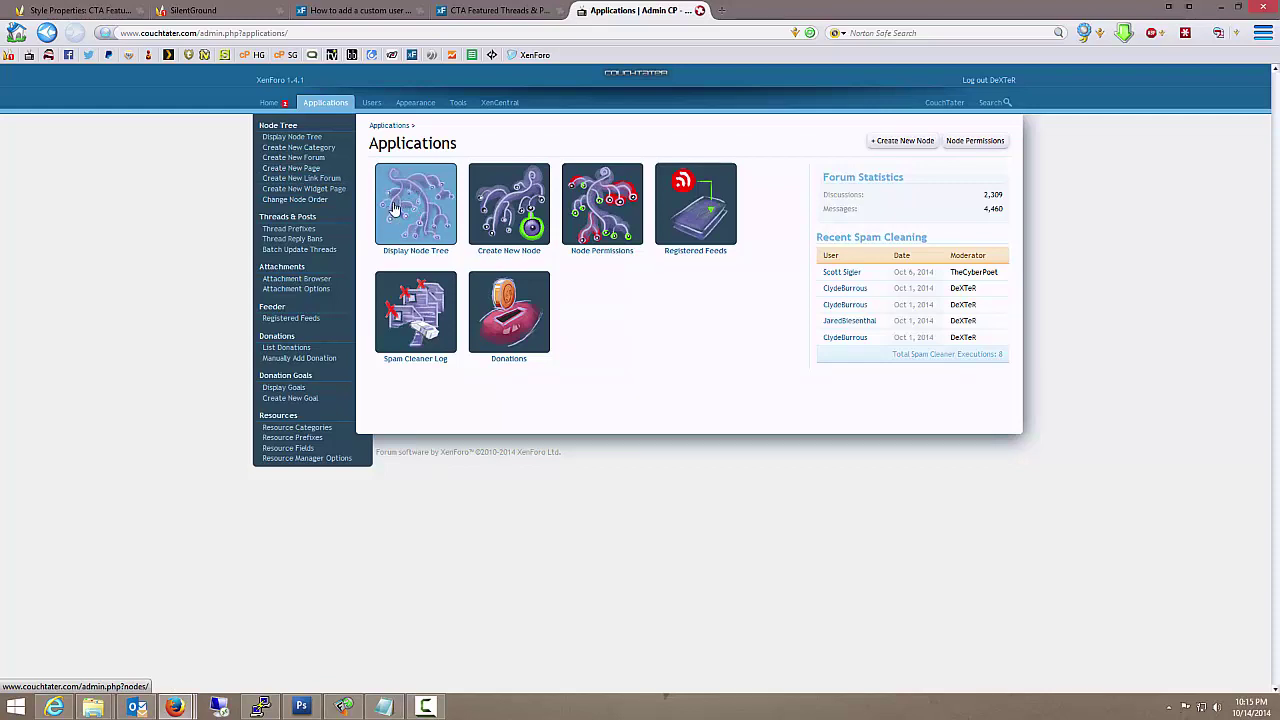
click(420, 215)
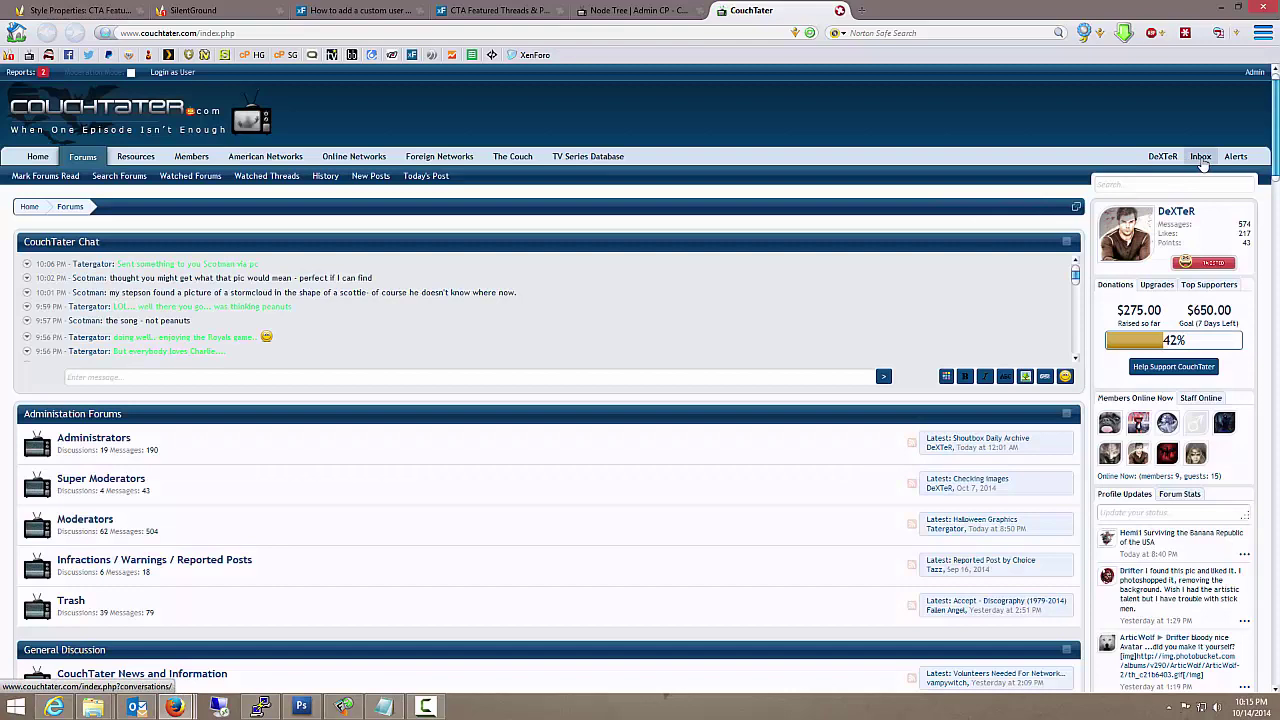
- Read the inbox conversation requesting the setup of a moderator for ABC, and return to the node tree
click(1201, 159)
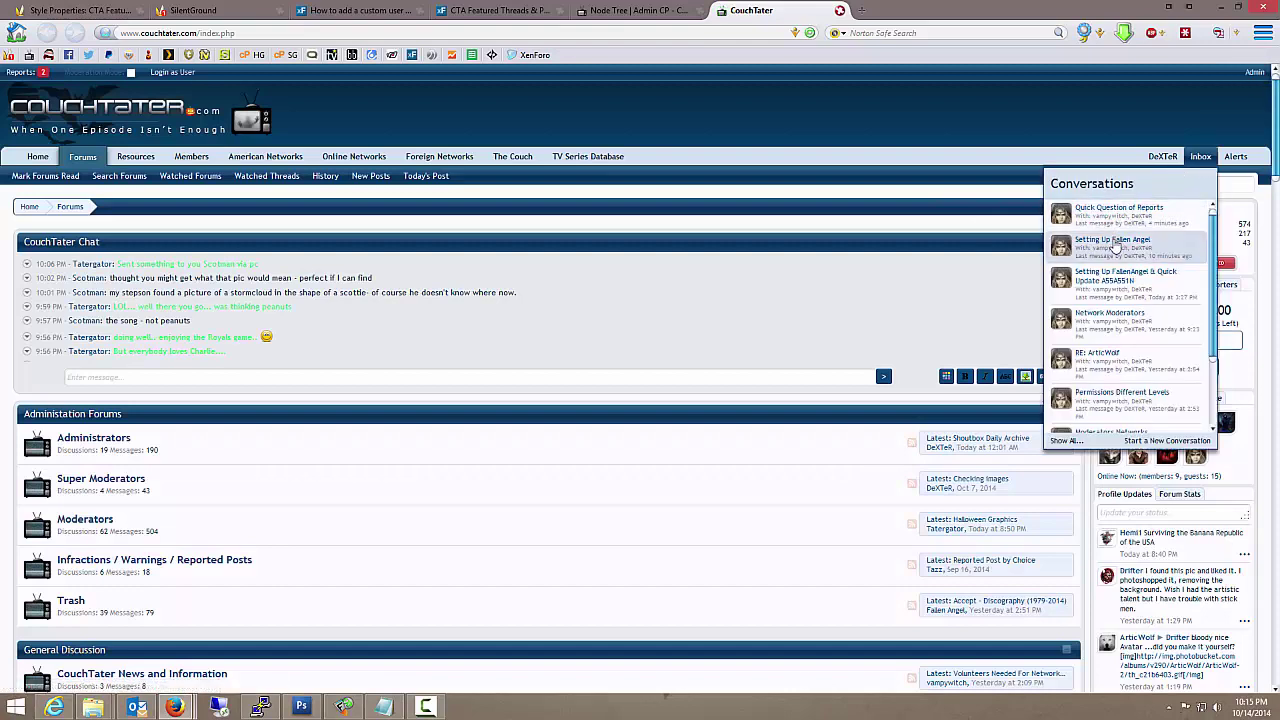
click(1113, 241)
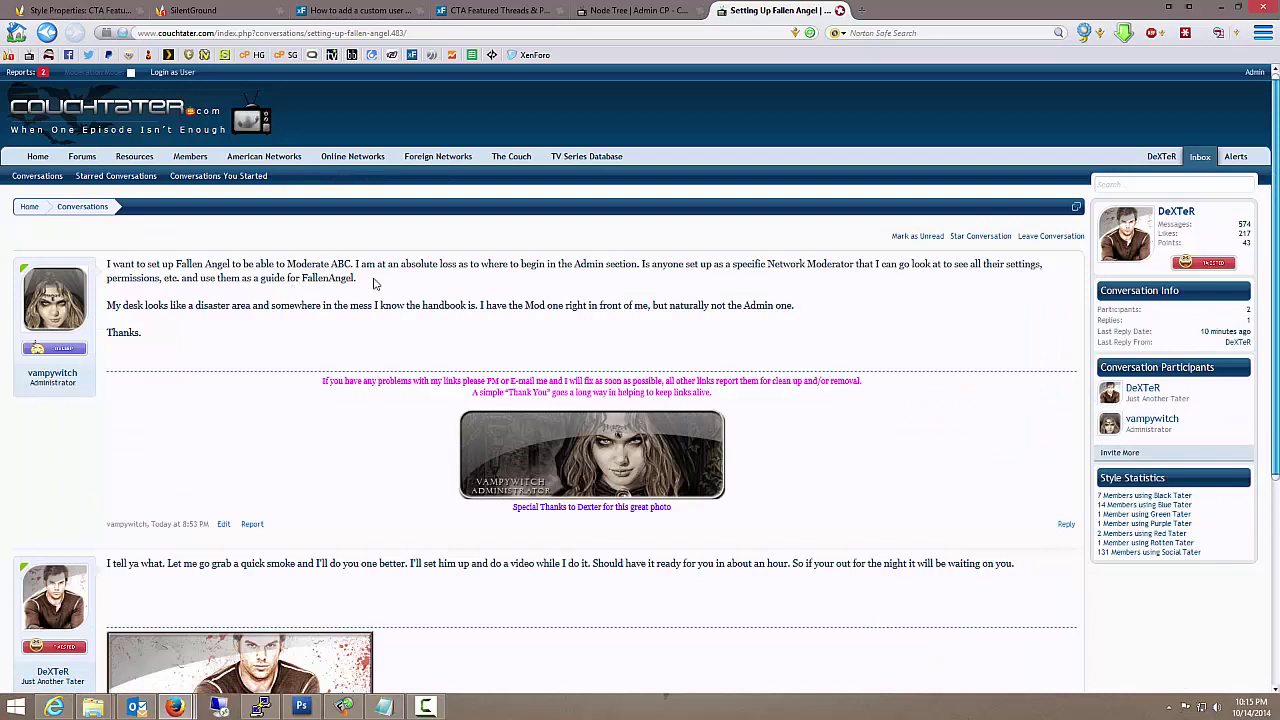
click(585, 15)
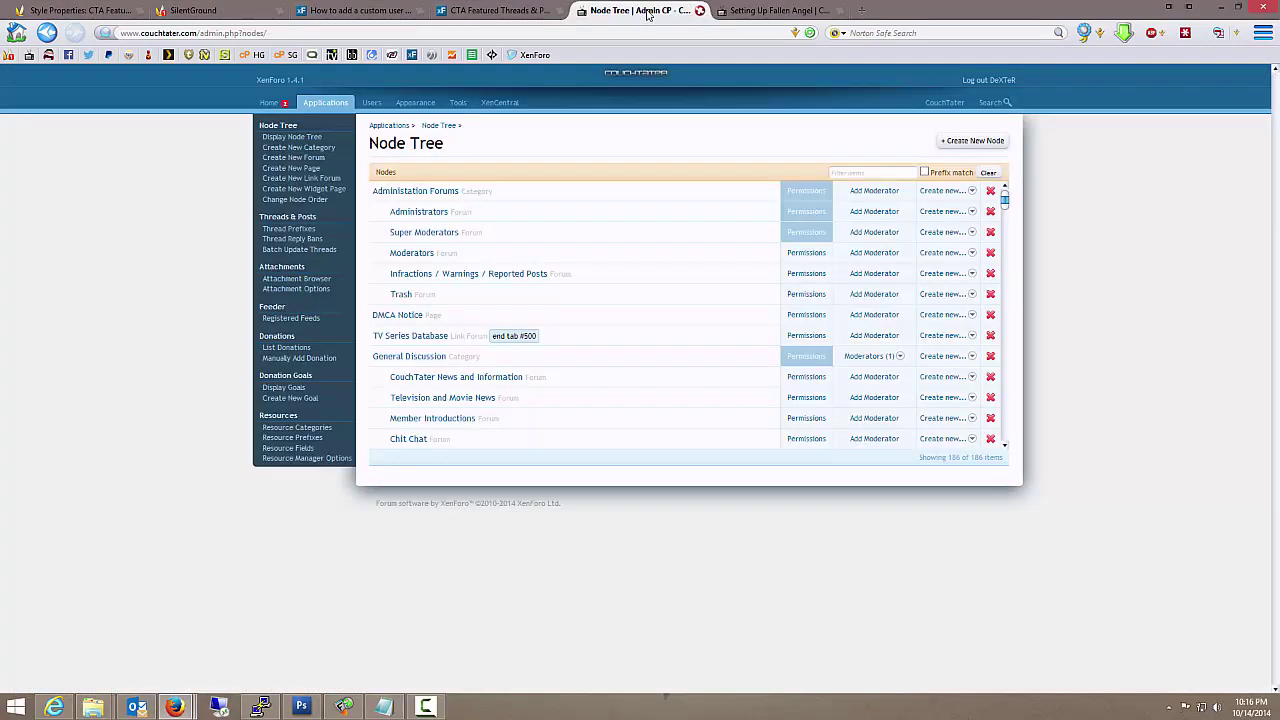
- Add a forum moderator to the ABC forum under American Networks, entering the member's user name
scroll(674, 291, down, 1)
scroll(674, 291, down, 1)
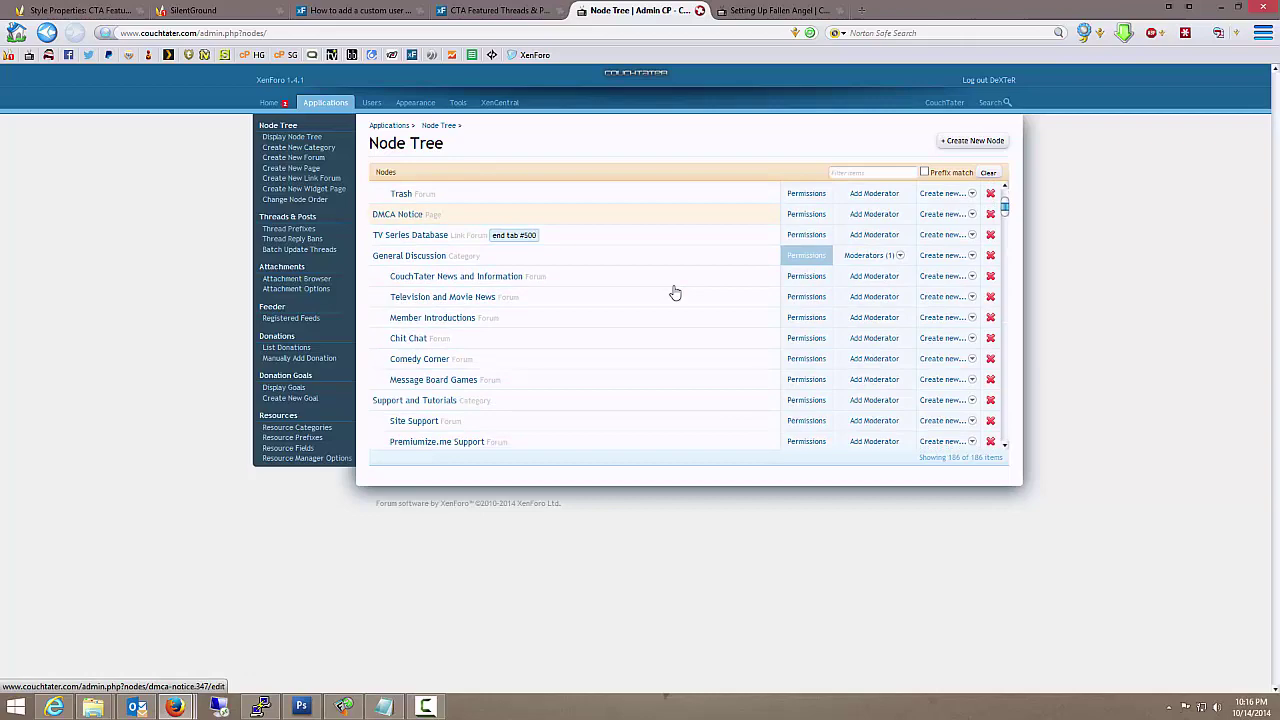
scroll(674, 291, down, 4)
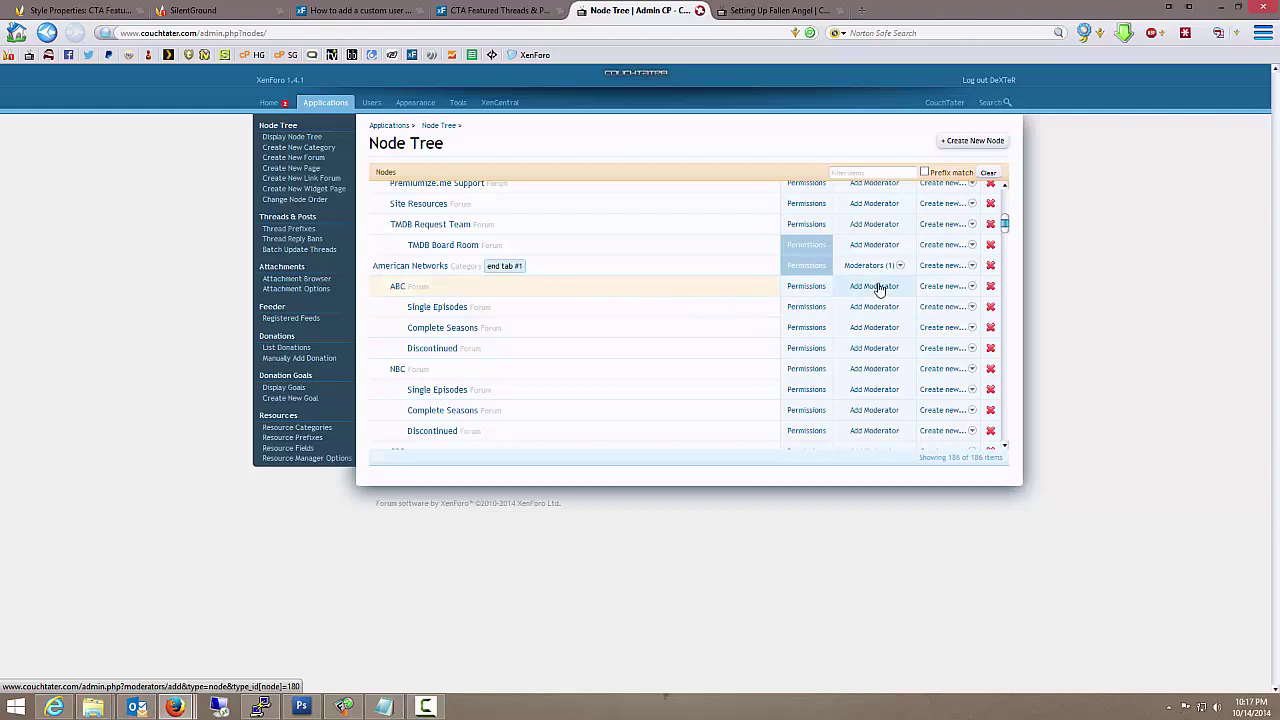
click(878, 288)
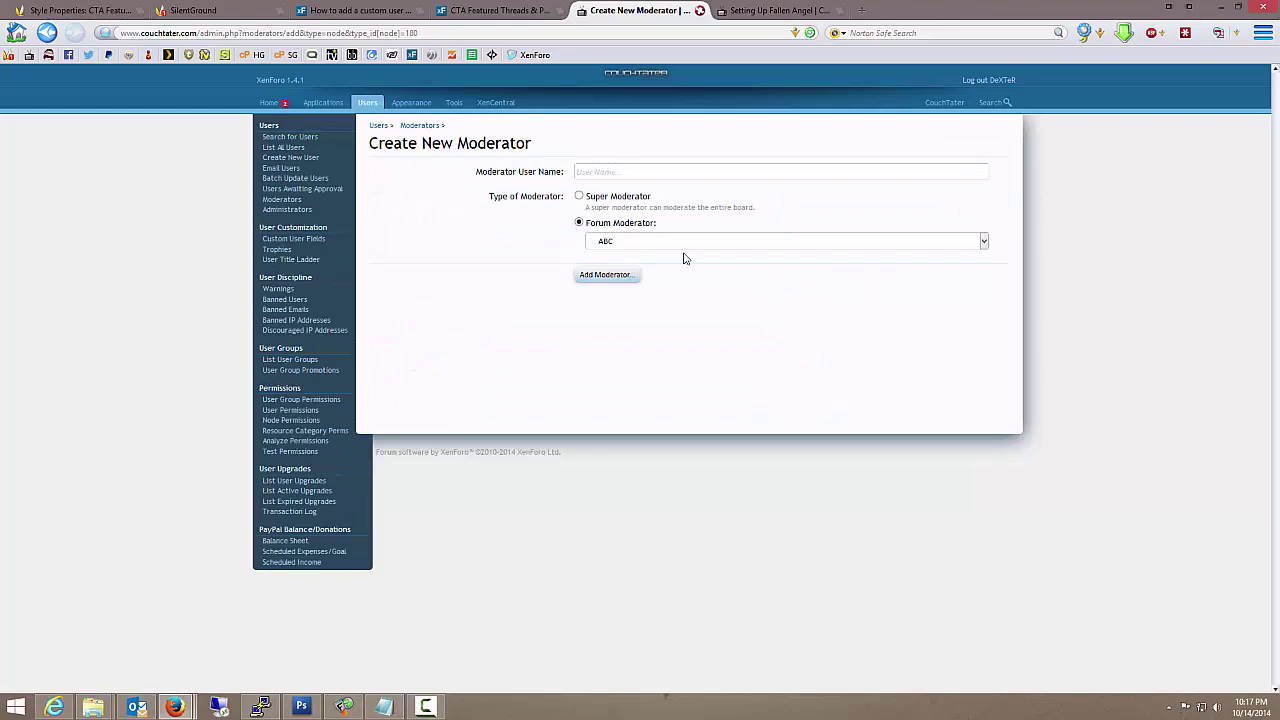
click(668, 173)
text(Fallen Ange)
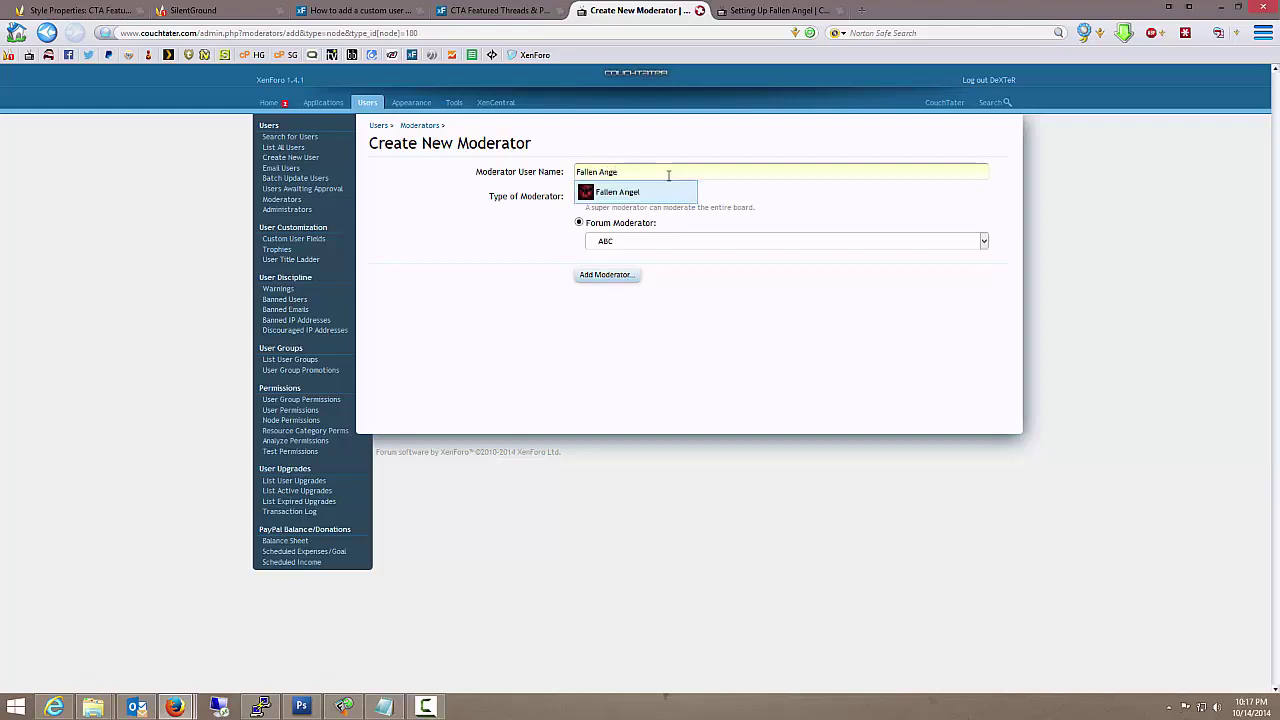
click(608, 193)
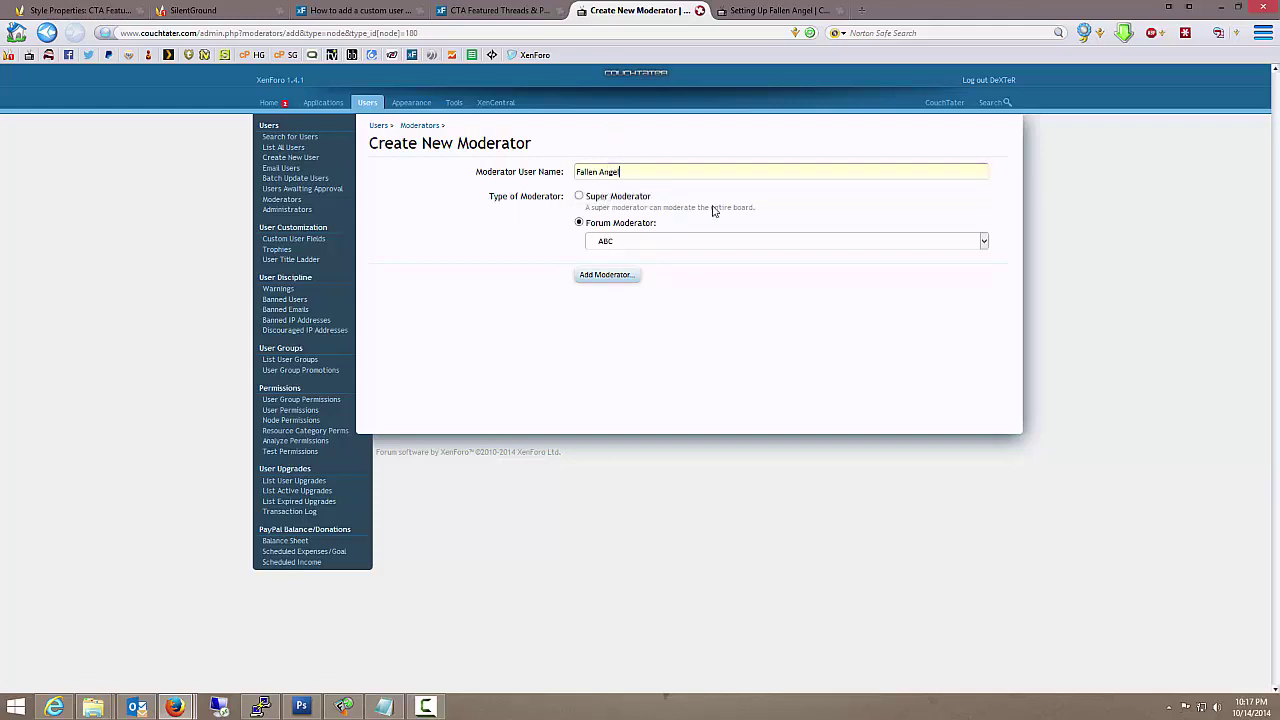
click(598, 276)
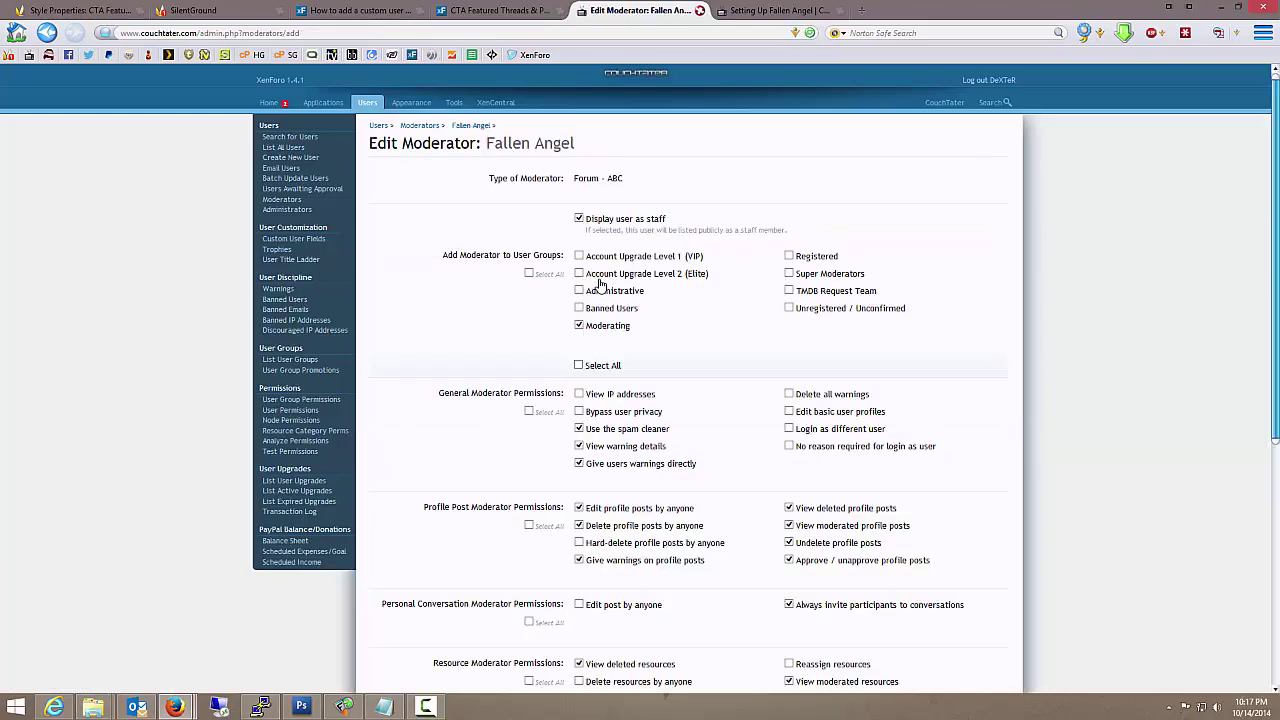
- Allow the moderator to delete threads, ban users from replying, edit and delete posts, give post warnings, and view deleted threads / posts
scroll(448, 376, down, 5)
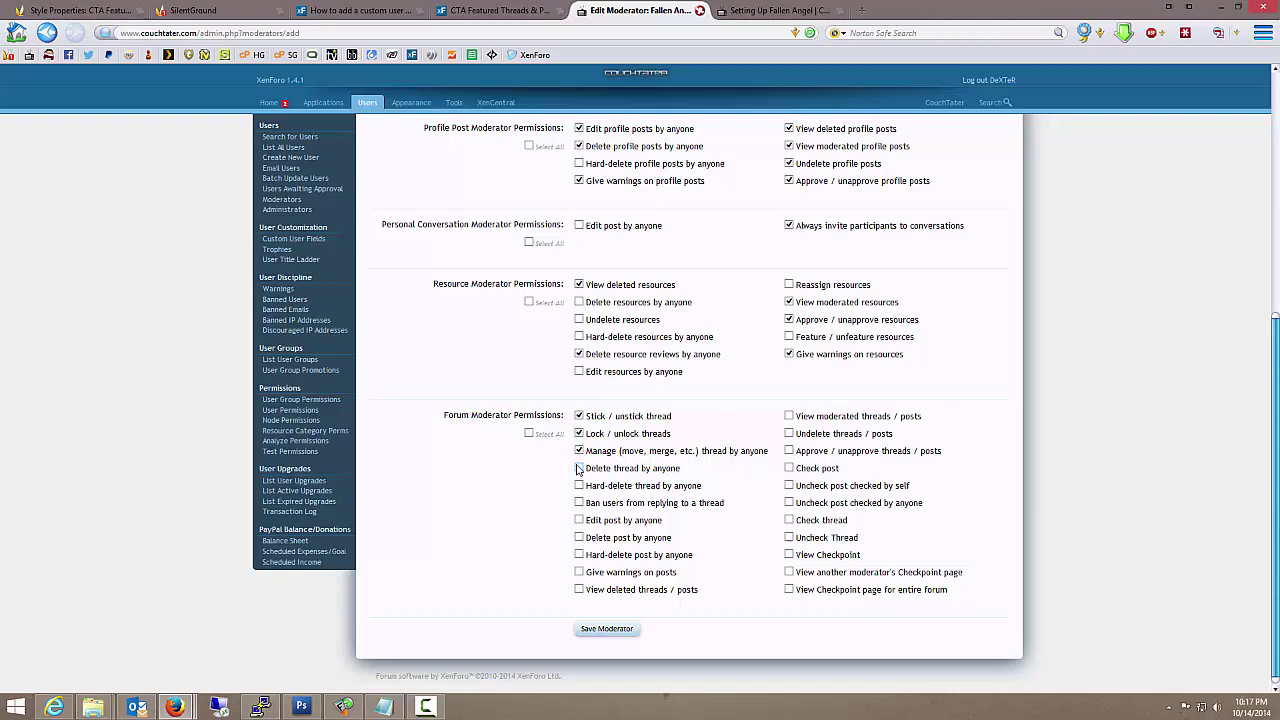
click(579, 469)
click(579, 469)
click(579, 503)
click(580, 521)
click(579, 575)
- Allow viewing moderated, undeleting and approving threads / posts, all check and uncheck permissions for posts and threads, and View Checkpoint
click(789, 434)
click(789, 416)
click(789, 451)
click(789, 468)
click(789, 486)
click(789, 503)
click(789, 520)
click(790, 538)
click(789, 555)
- Grant the general moderator permission Delete all warnings and save the moderator
scroll(650, 460, up, 3)
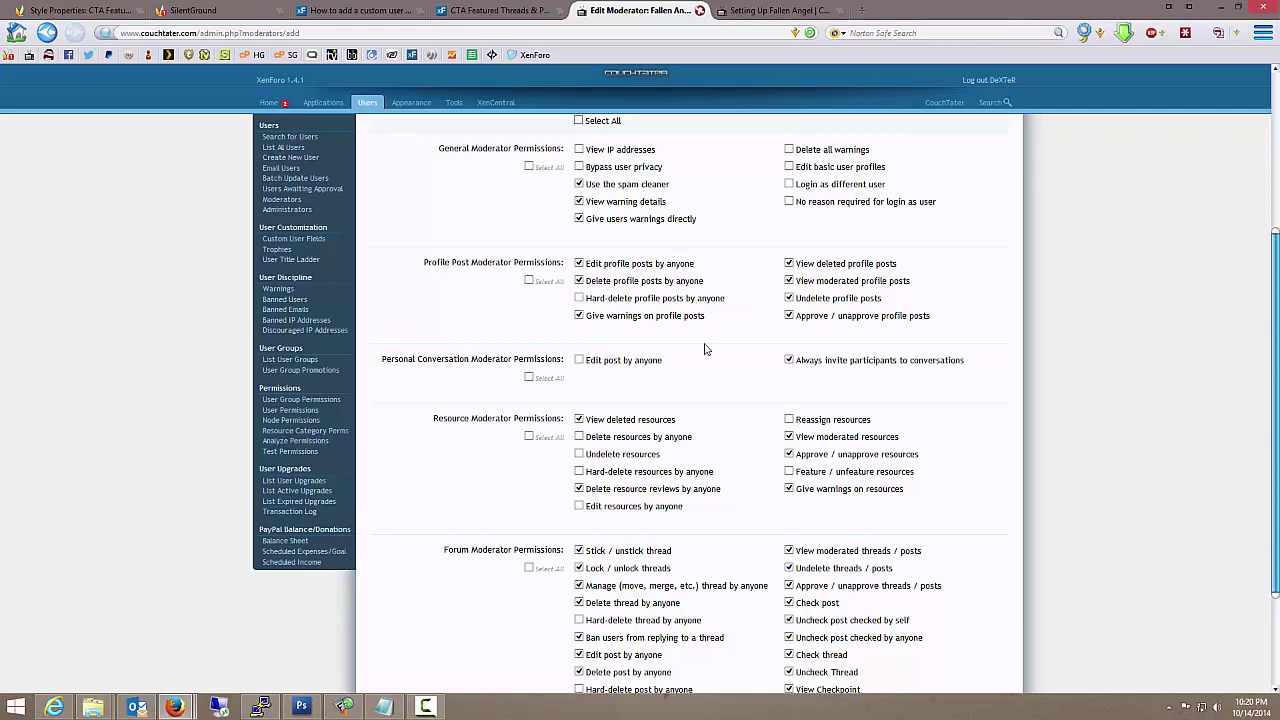
scroll(455, 328, up, 3)
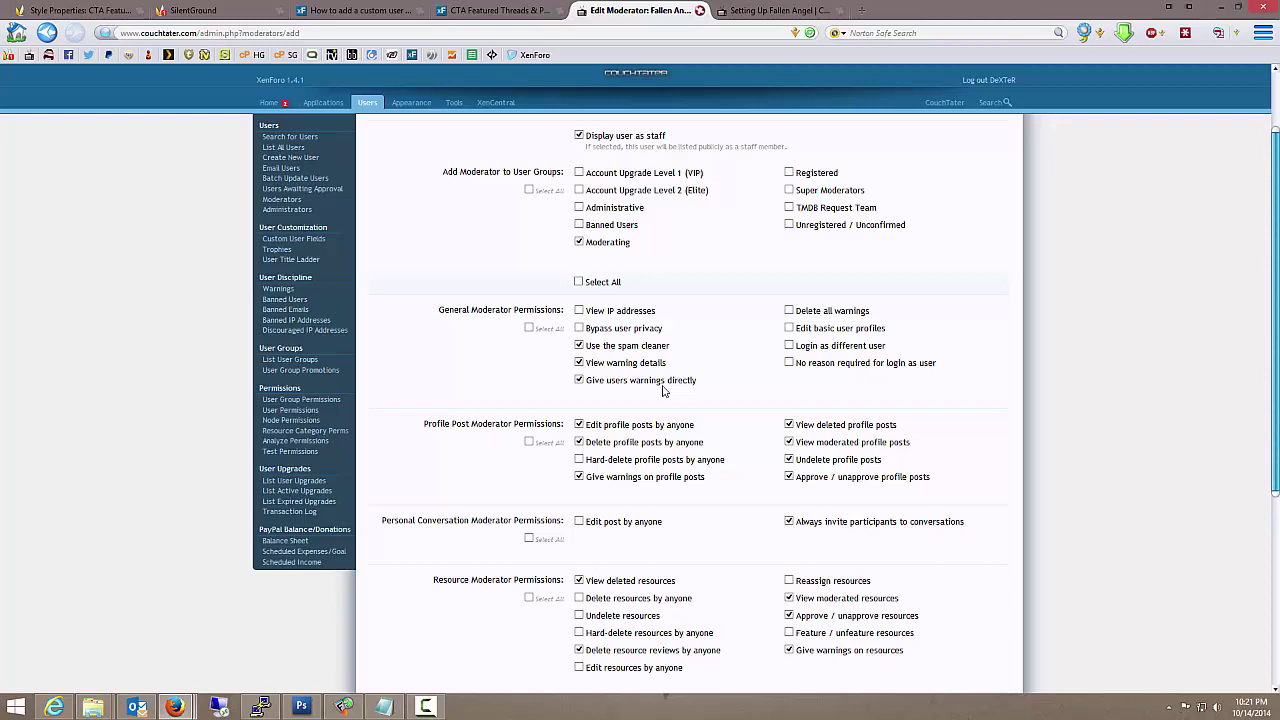
click(790, 312)
scroll(655, 258, up, 2)
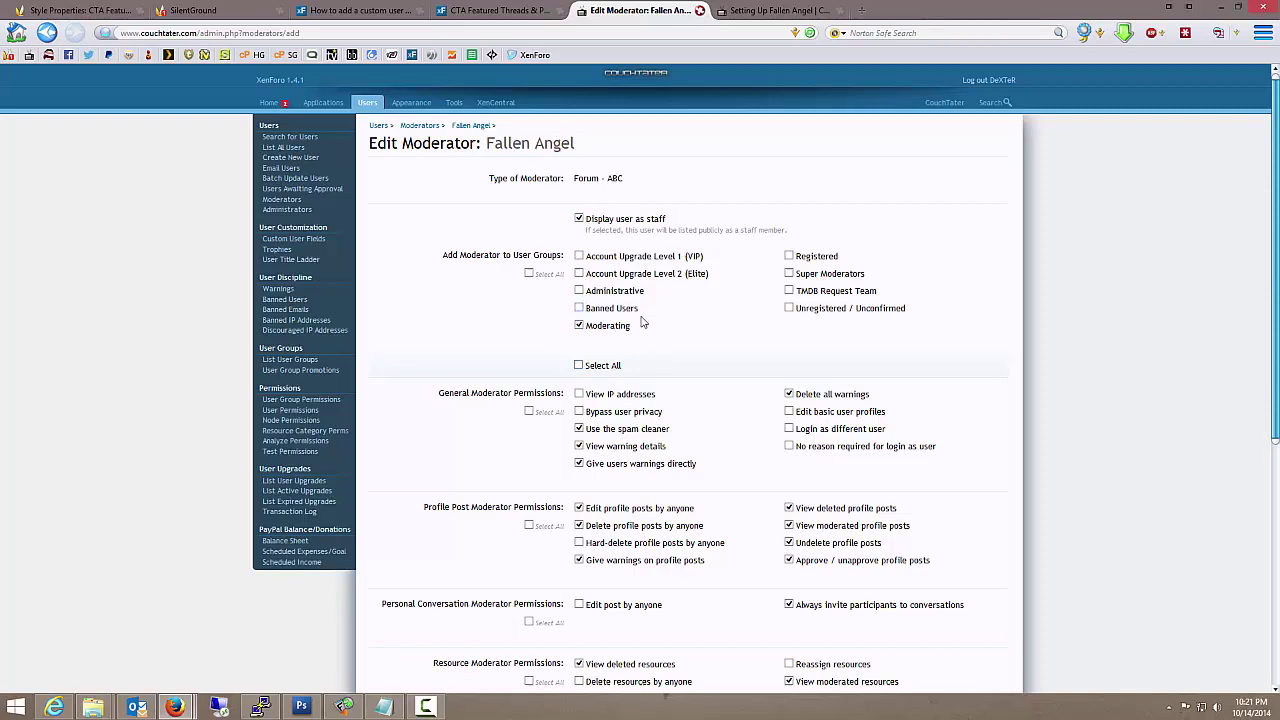
scroll(684, 355, down, 5)
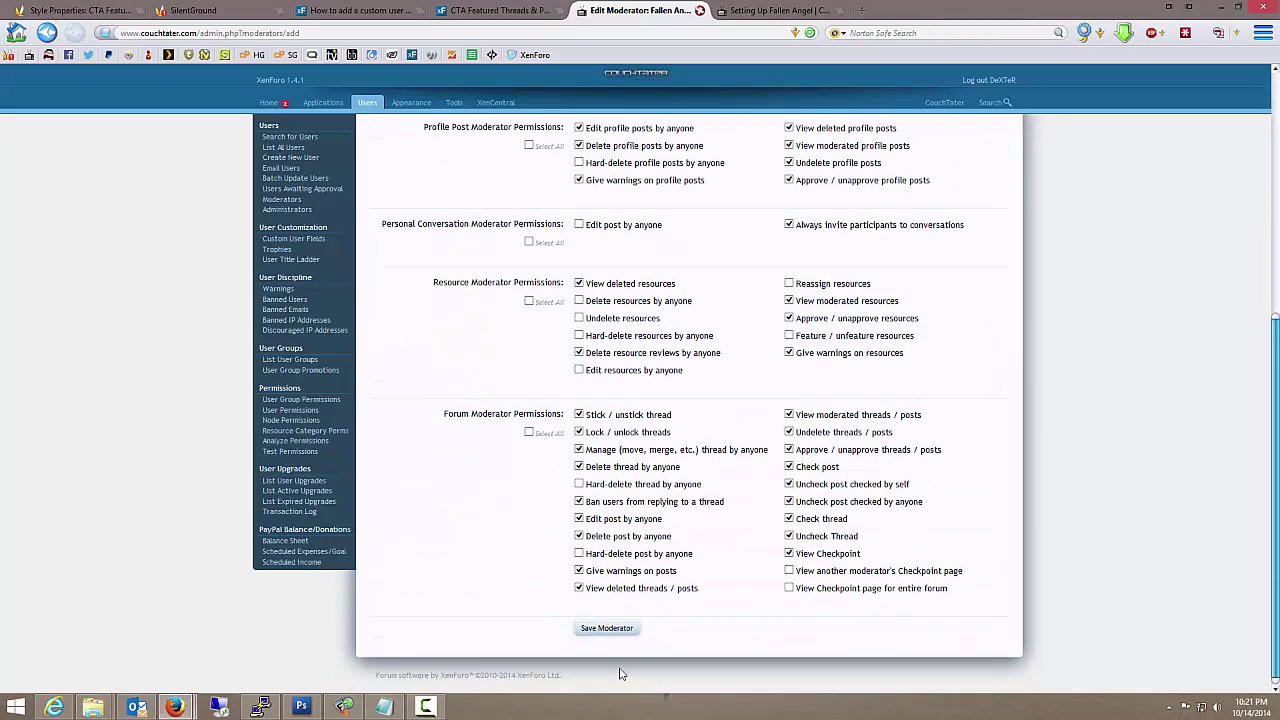
click(610, 632)
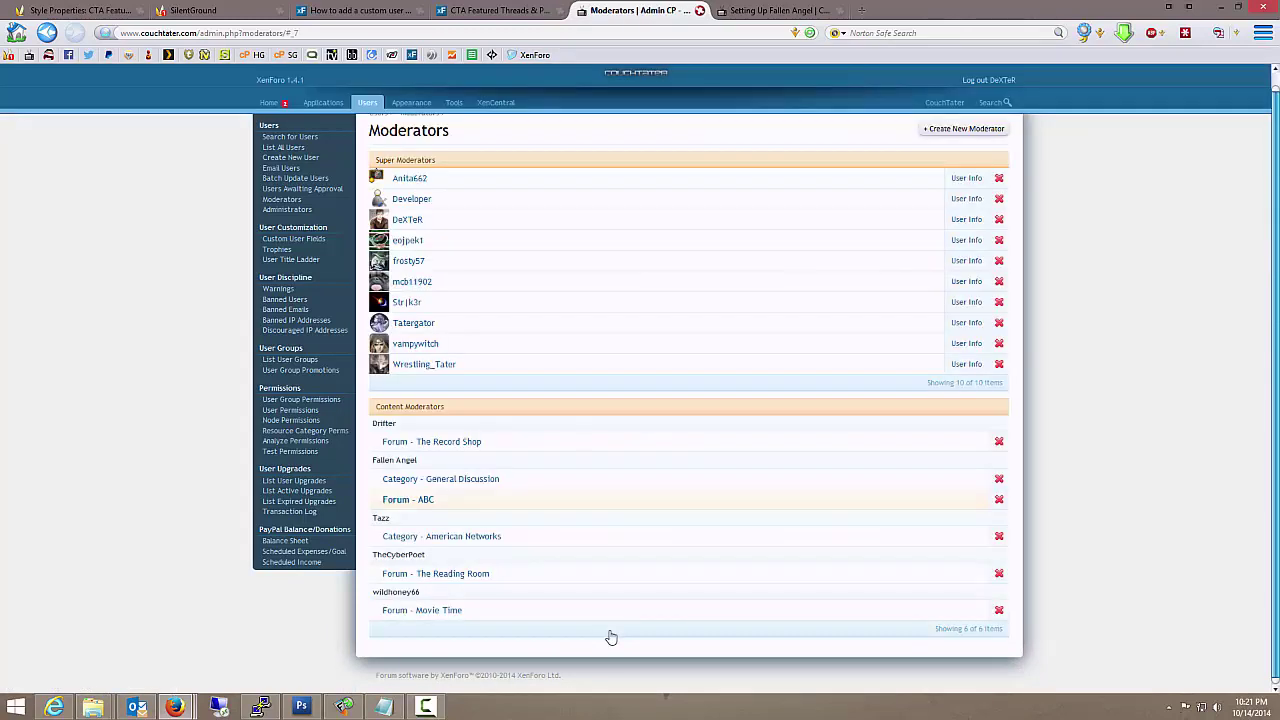
- Reopen the node tree and show the moderators assigned to the ABC forum
click(316, 105)
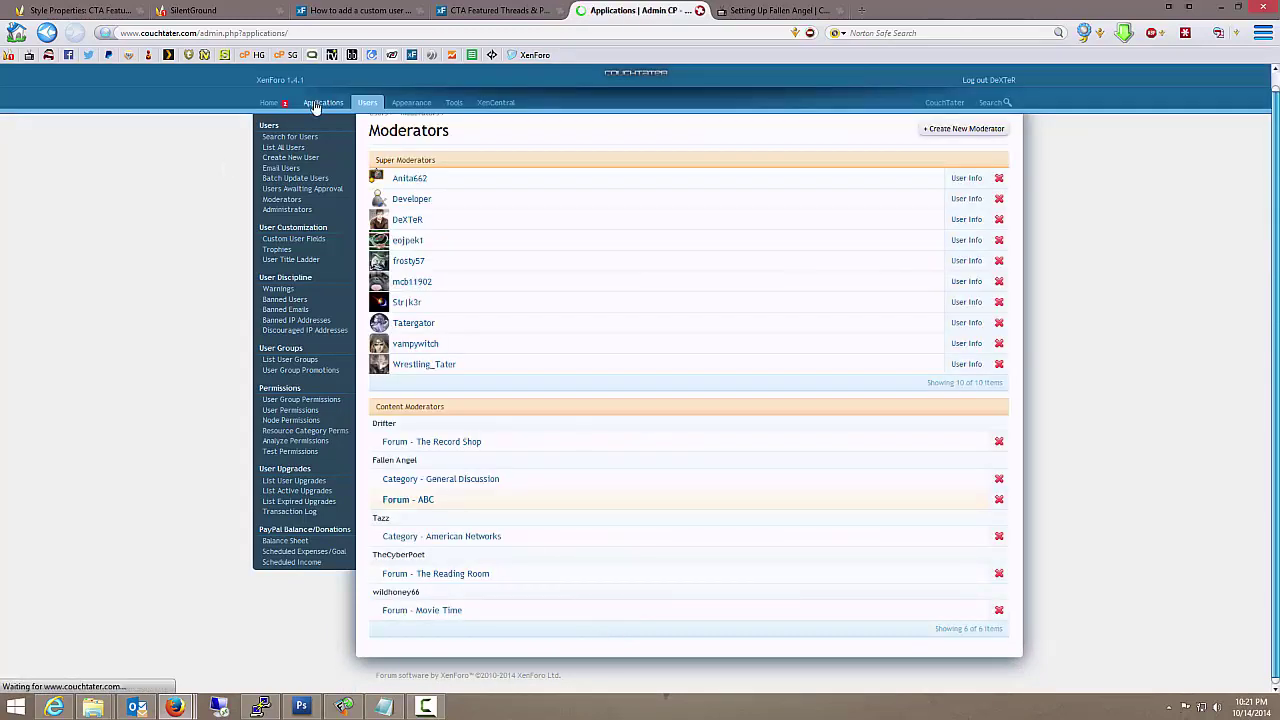
click(428, 236)
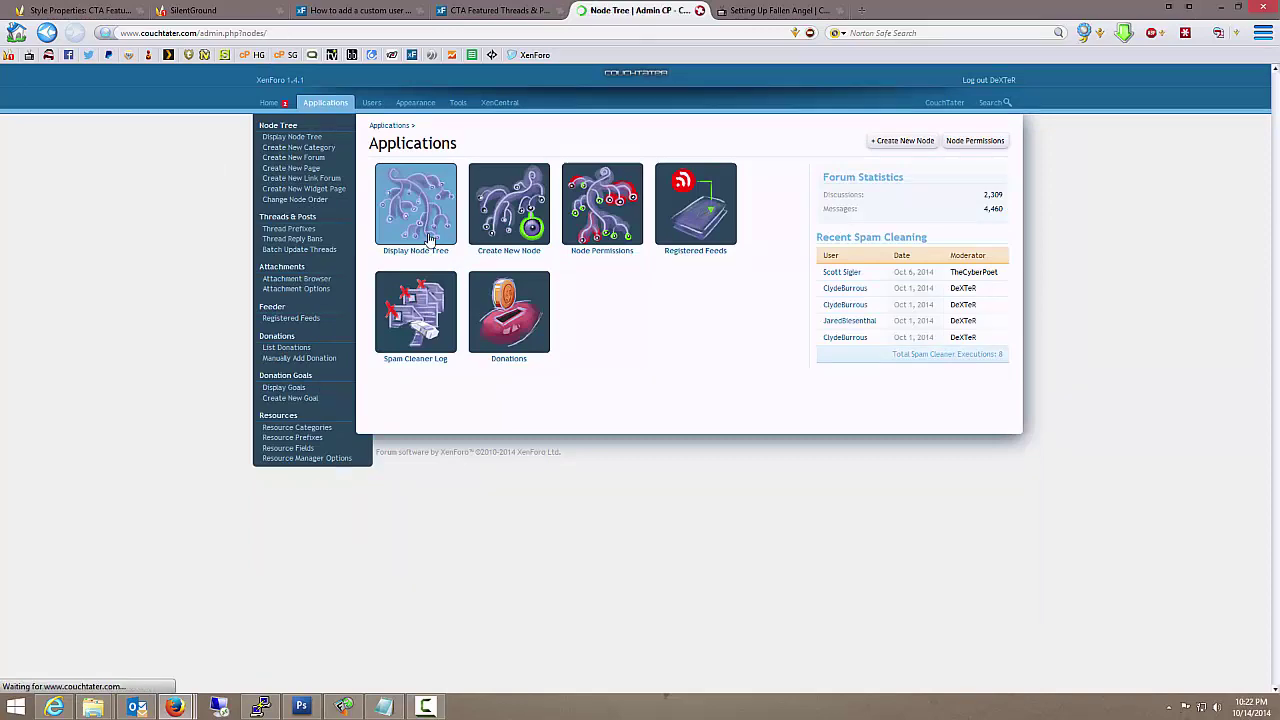
scroll(686, 352, down, 1)
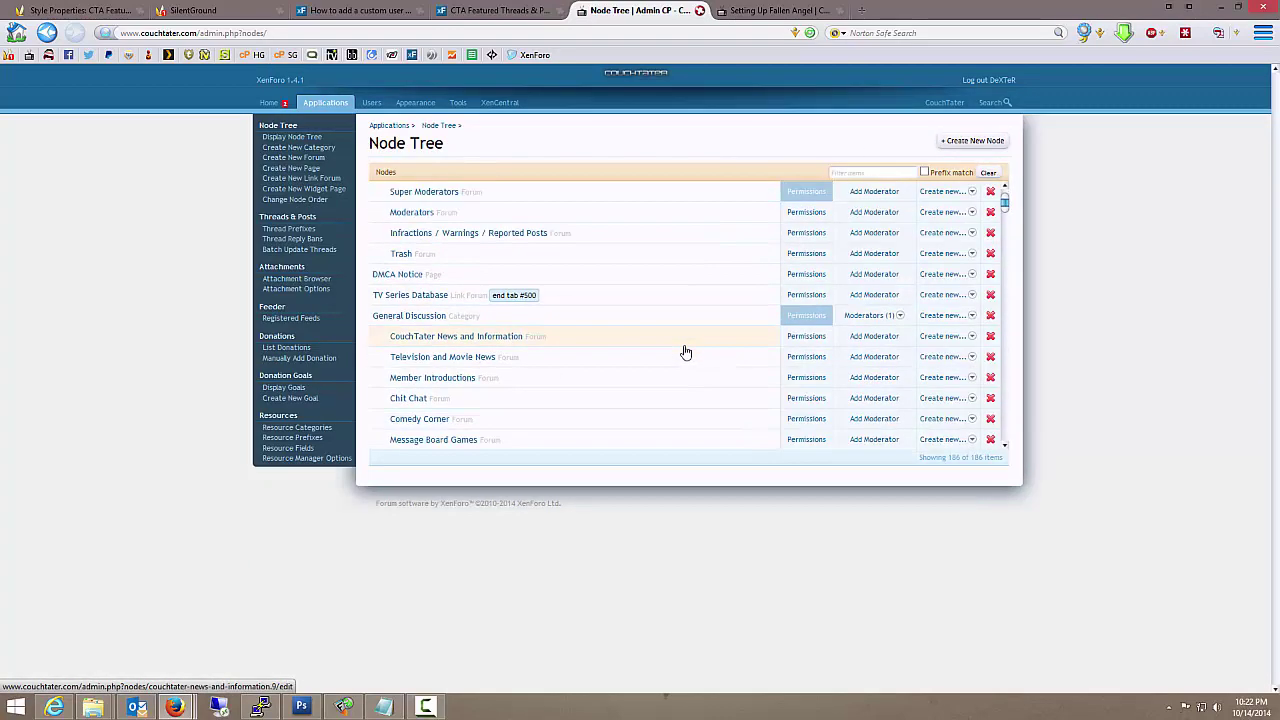
scroll(686, 352, down, 10)
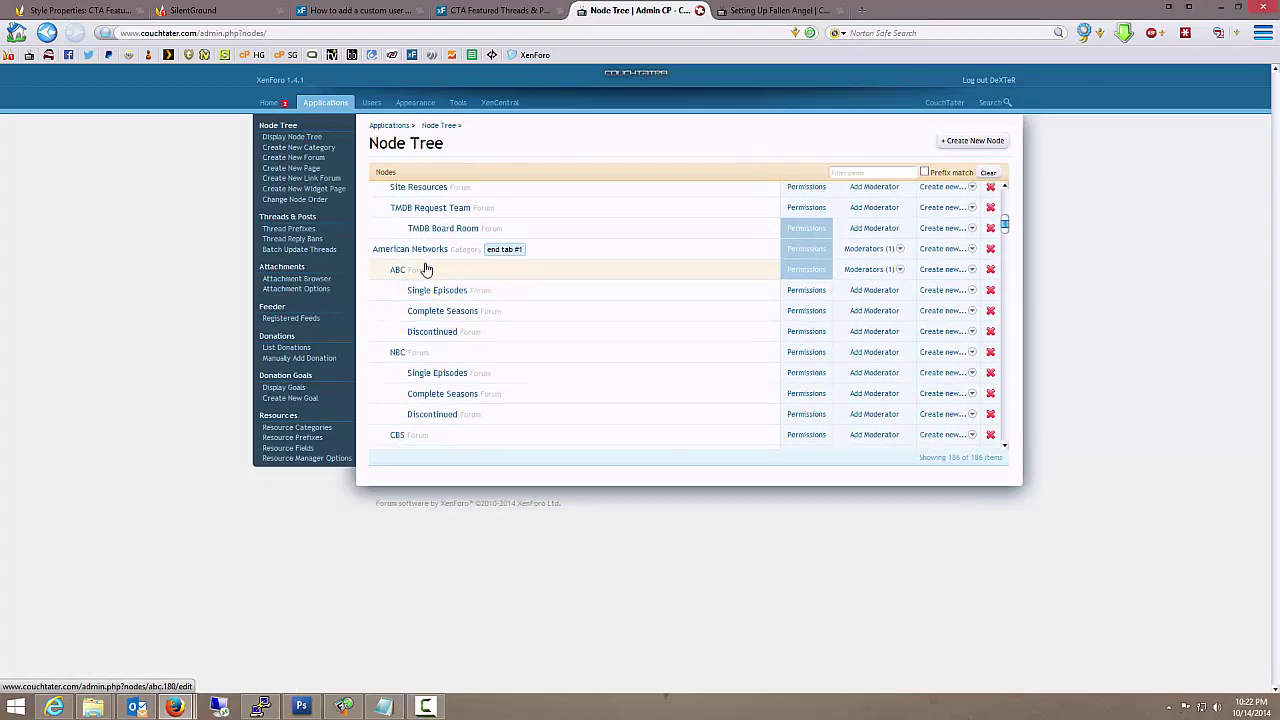
click(894, 272)
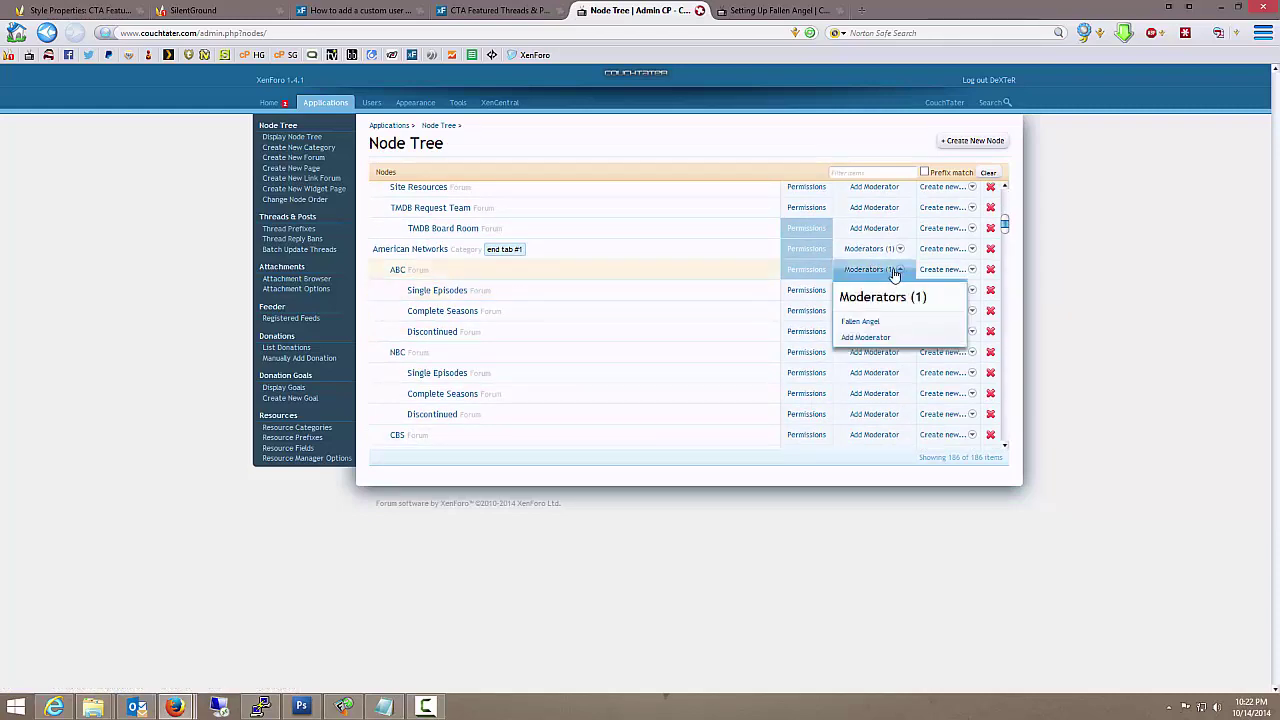